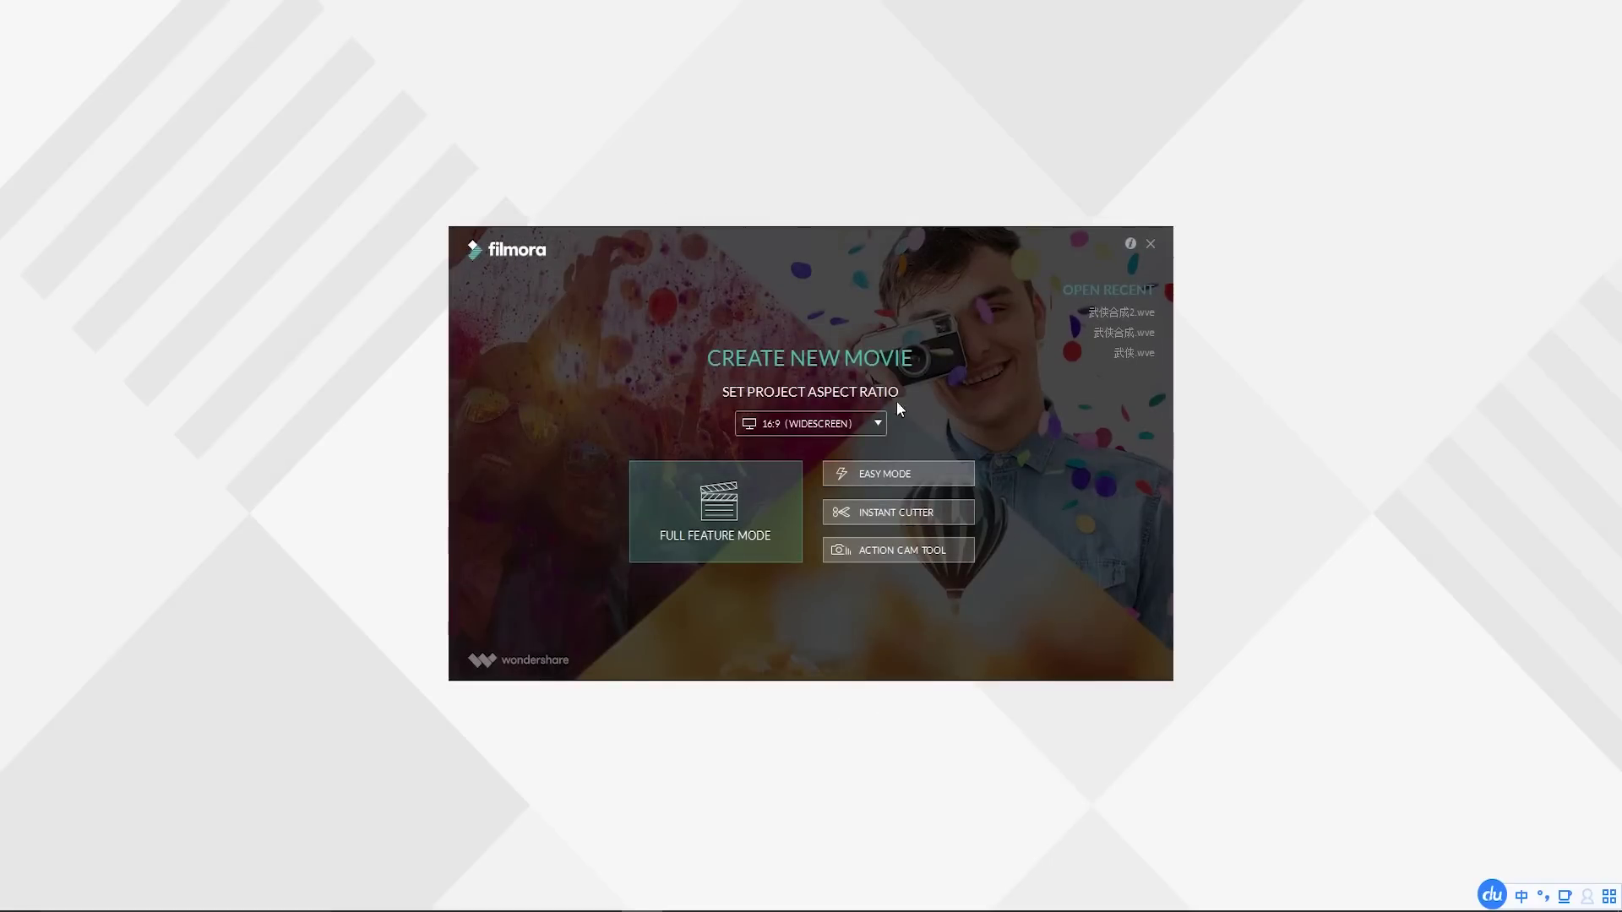
Step: Keep the 16:9 widescreen aspect ratio and start a Full Feature Mode project
click(880, 423)
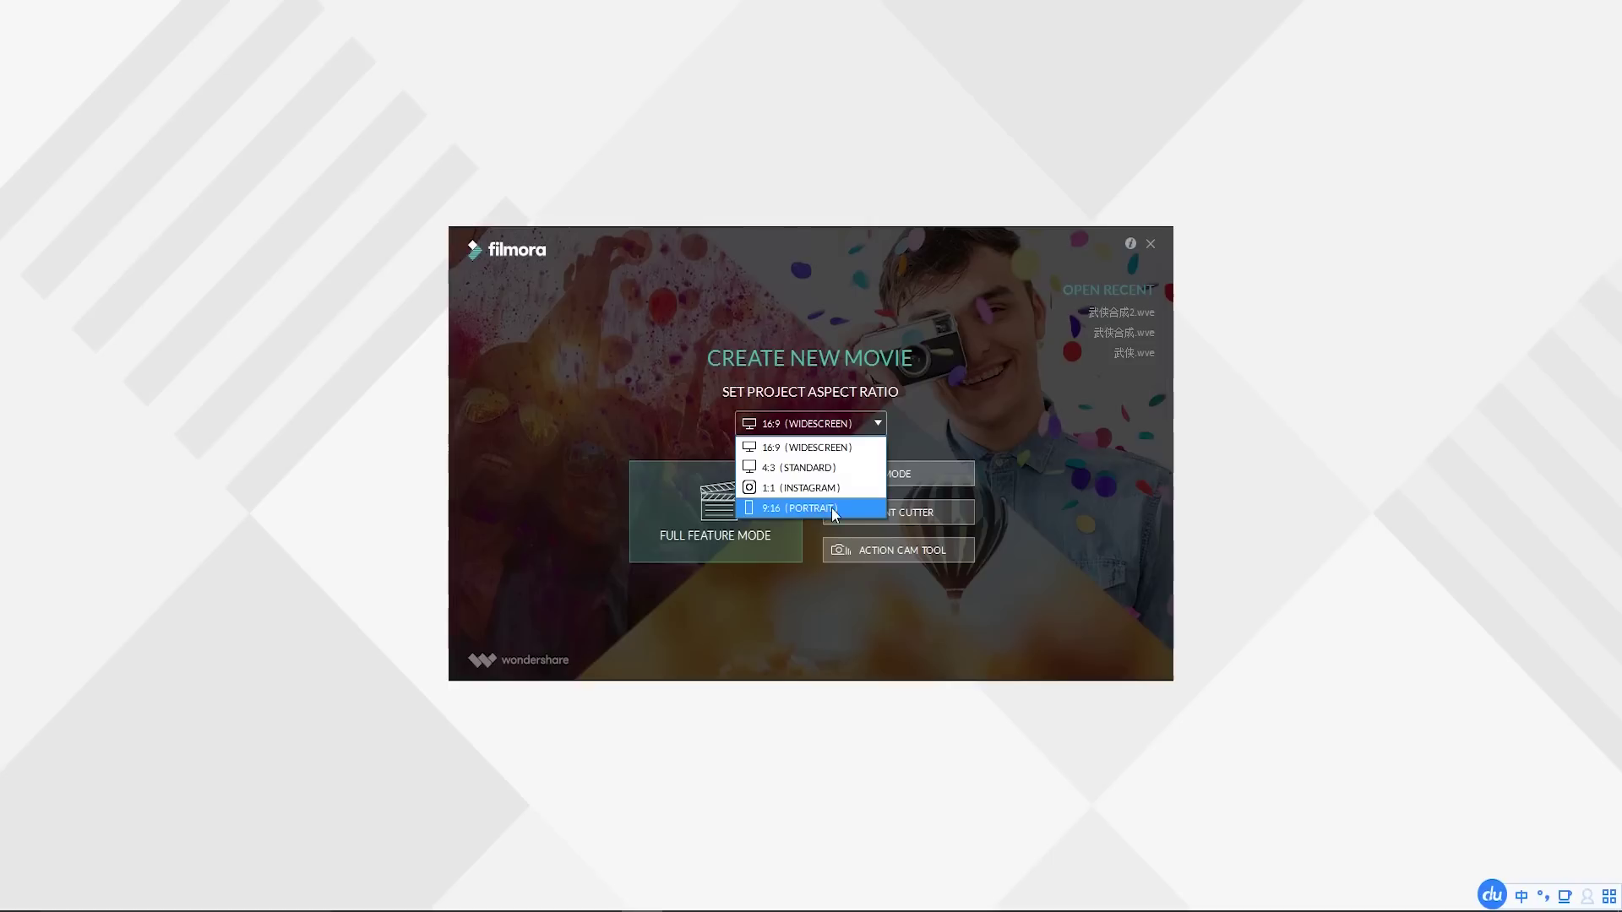
click(802, 449)
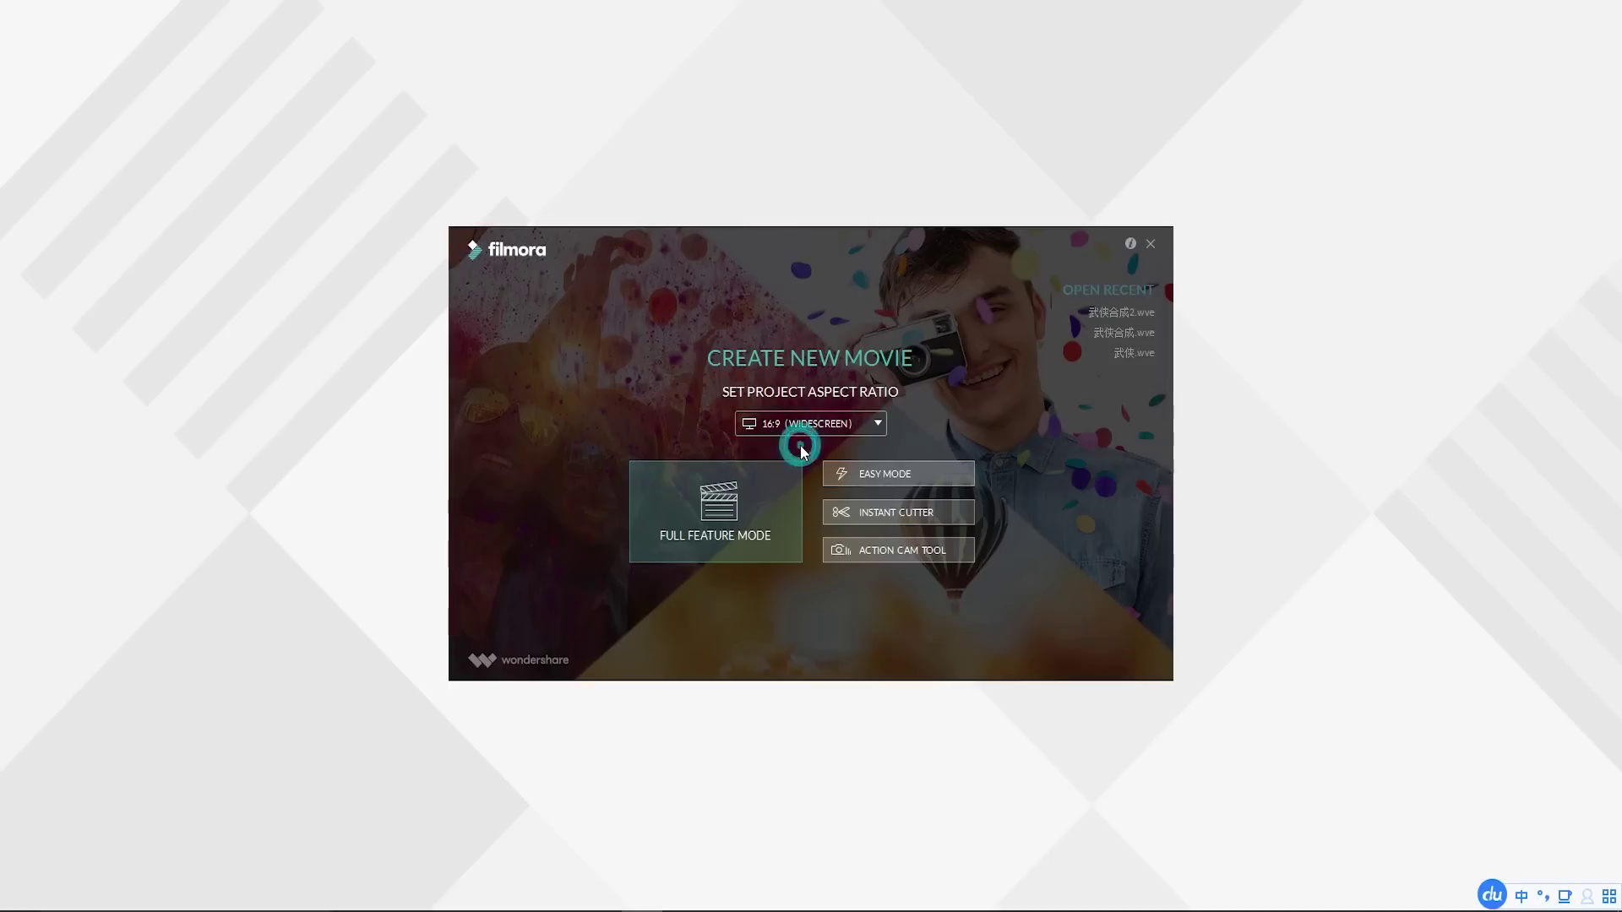
click(715, 522)
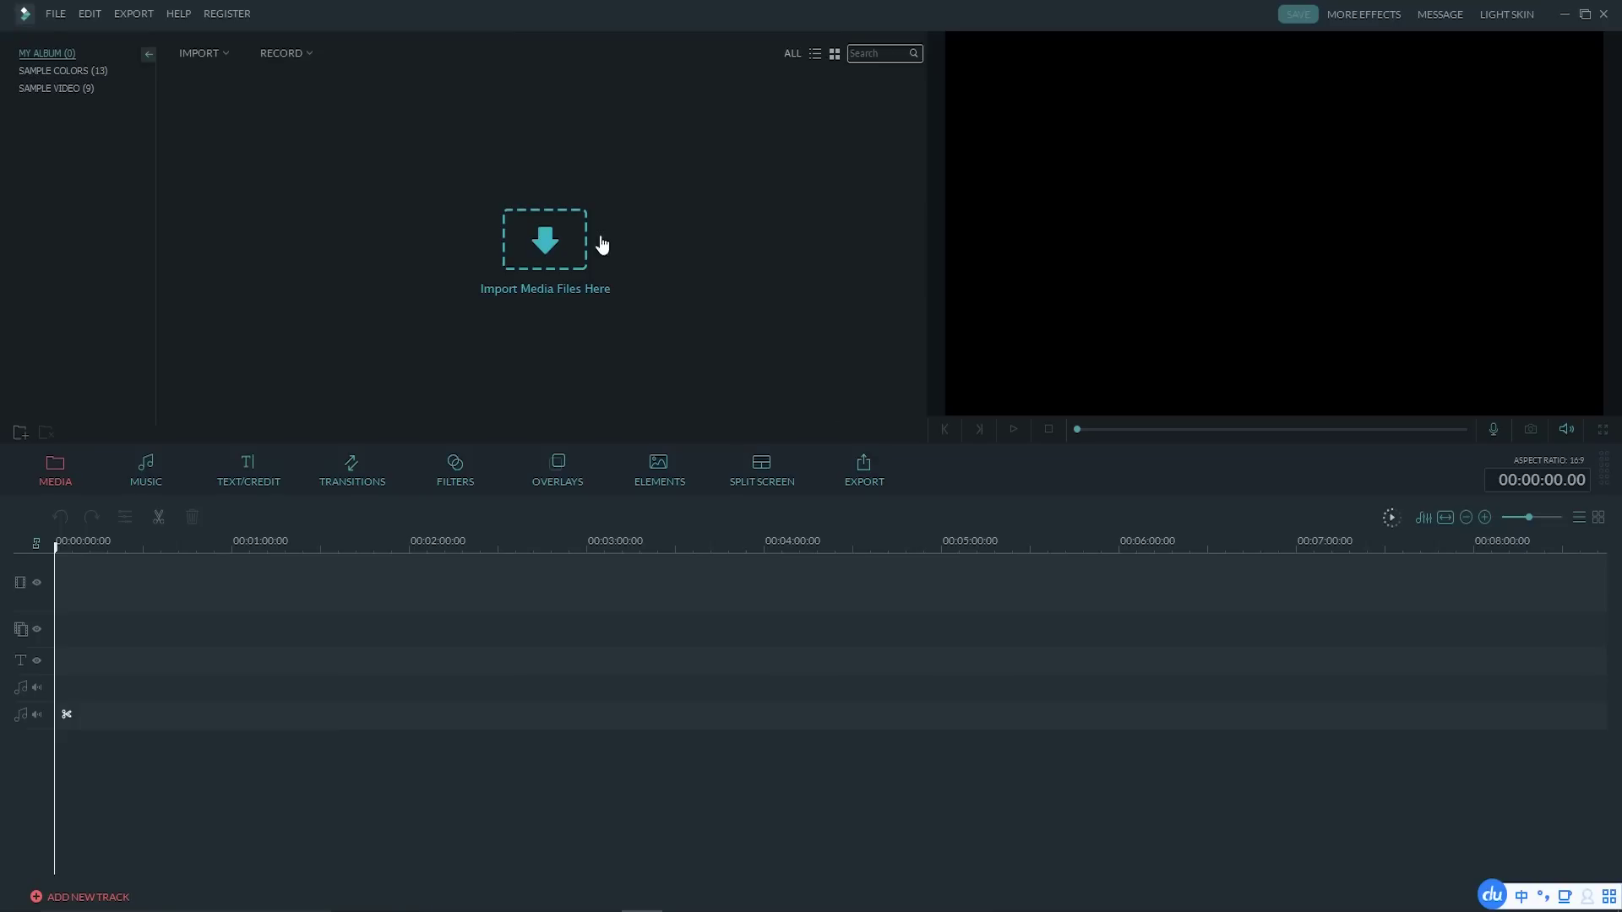
Step: Import 01.mov into the media library and place it on the video track
click(546, 258)
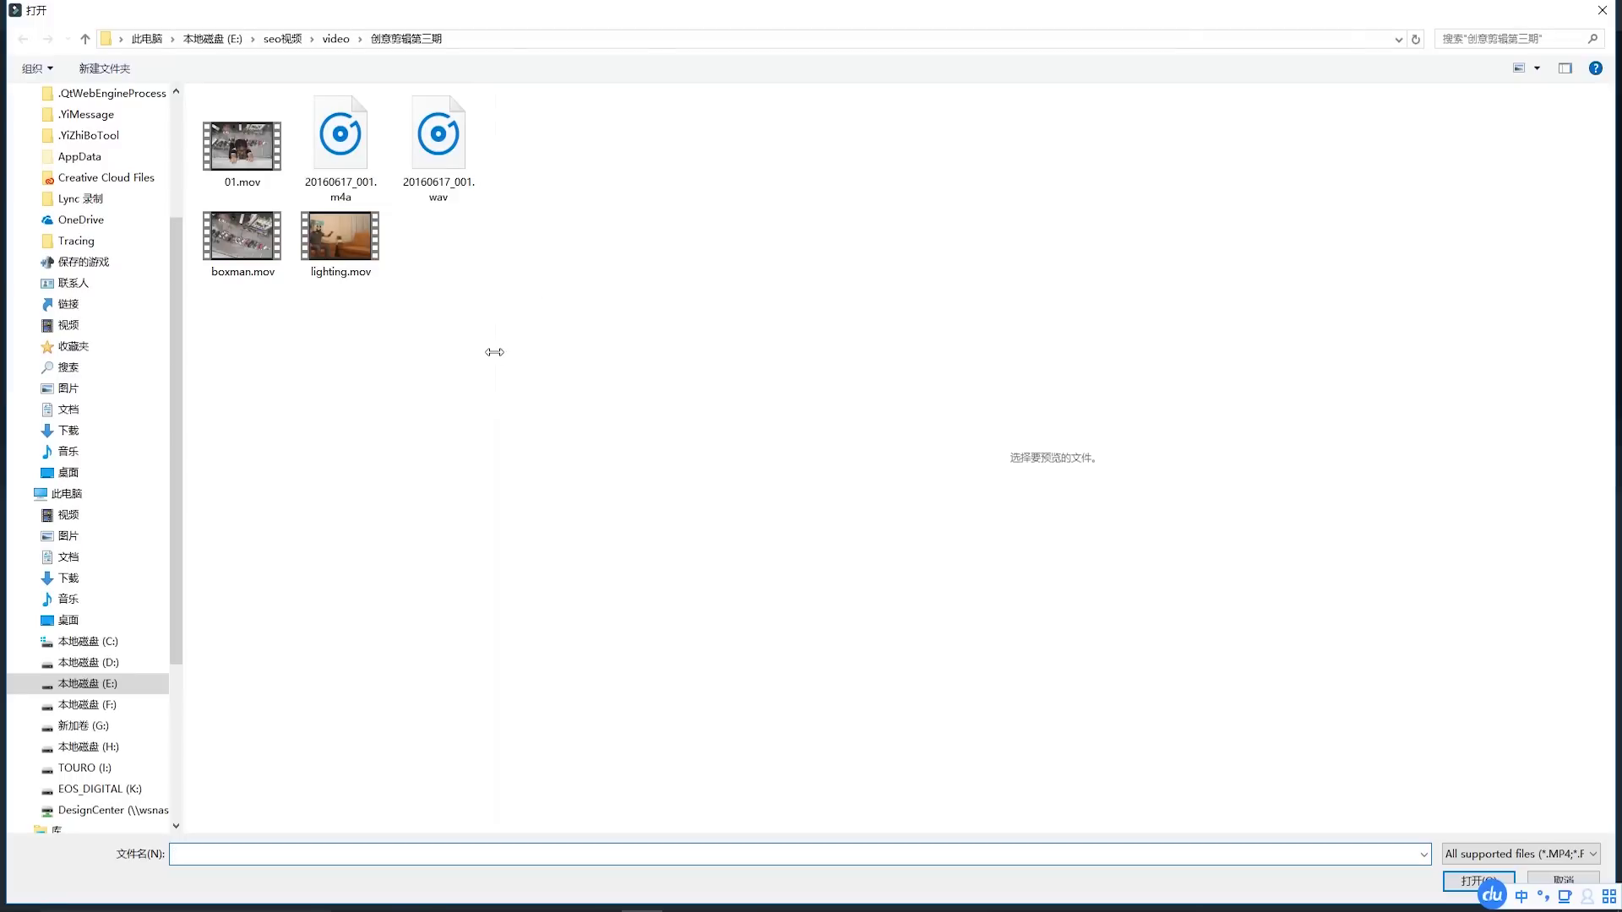
double_click(250, 145)
drag(273, 122, 143, 591)
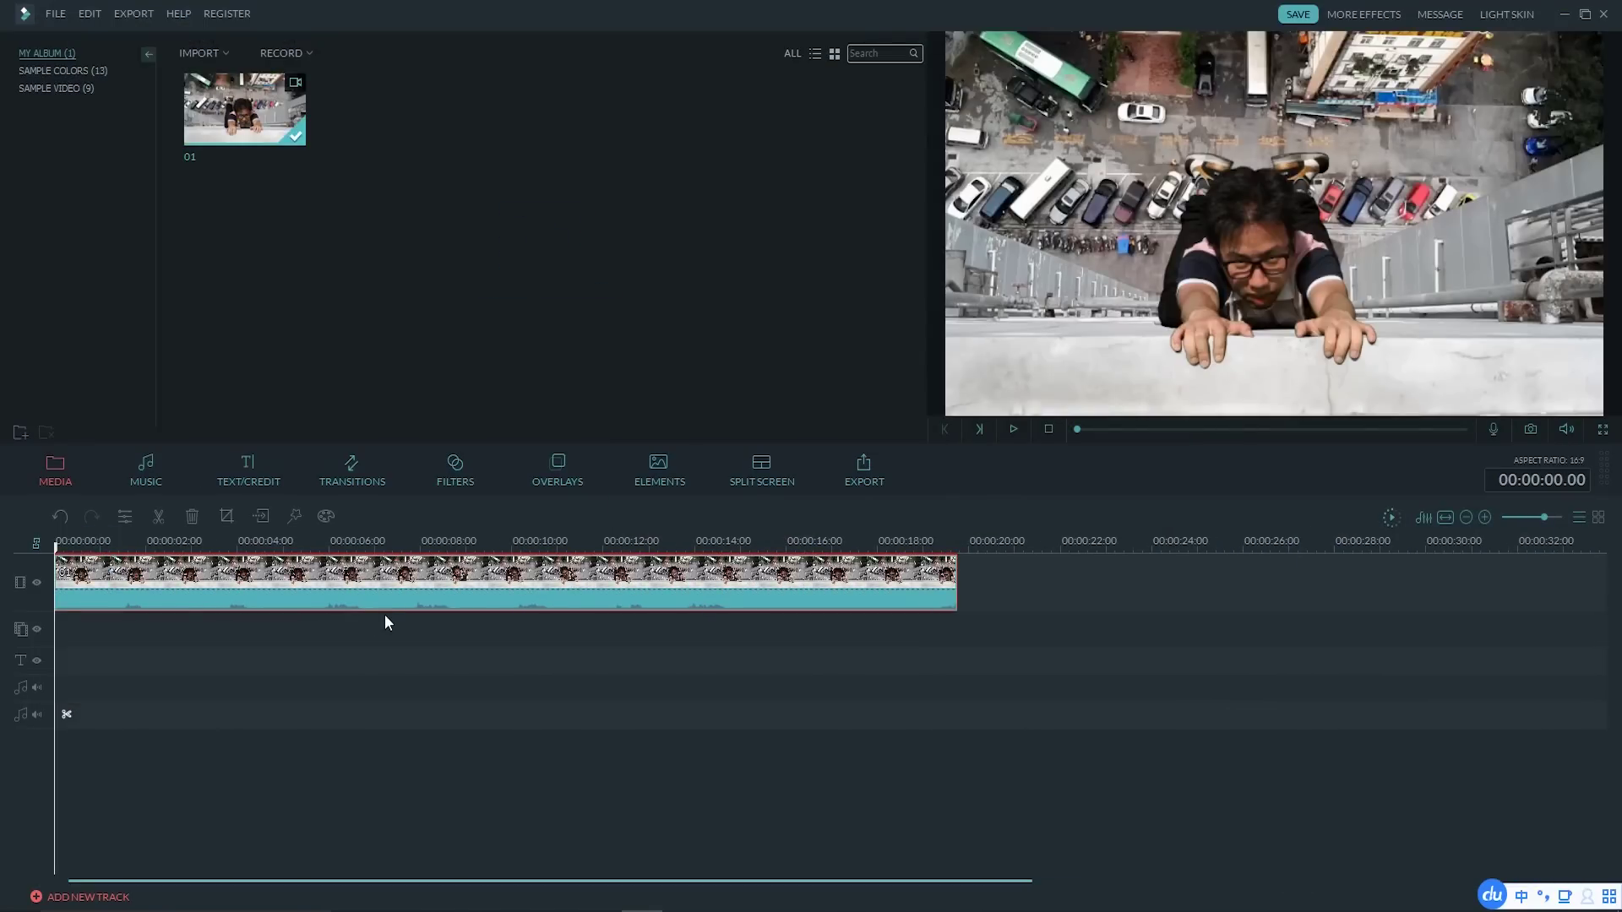
Step: At about six seconds, crop the clip to a 1:1, 720 × 720 square framing the man's face
click(361, 605)
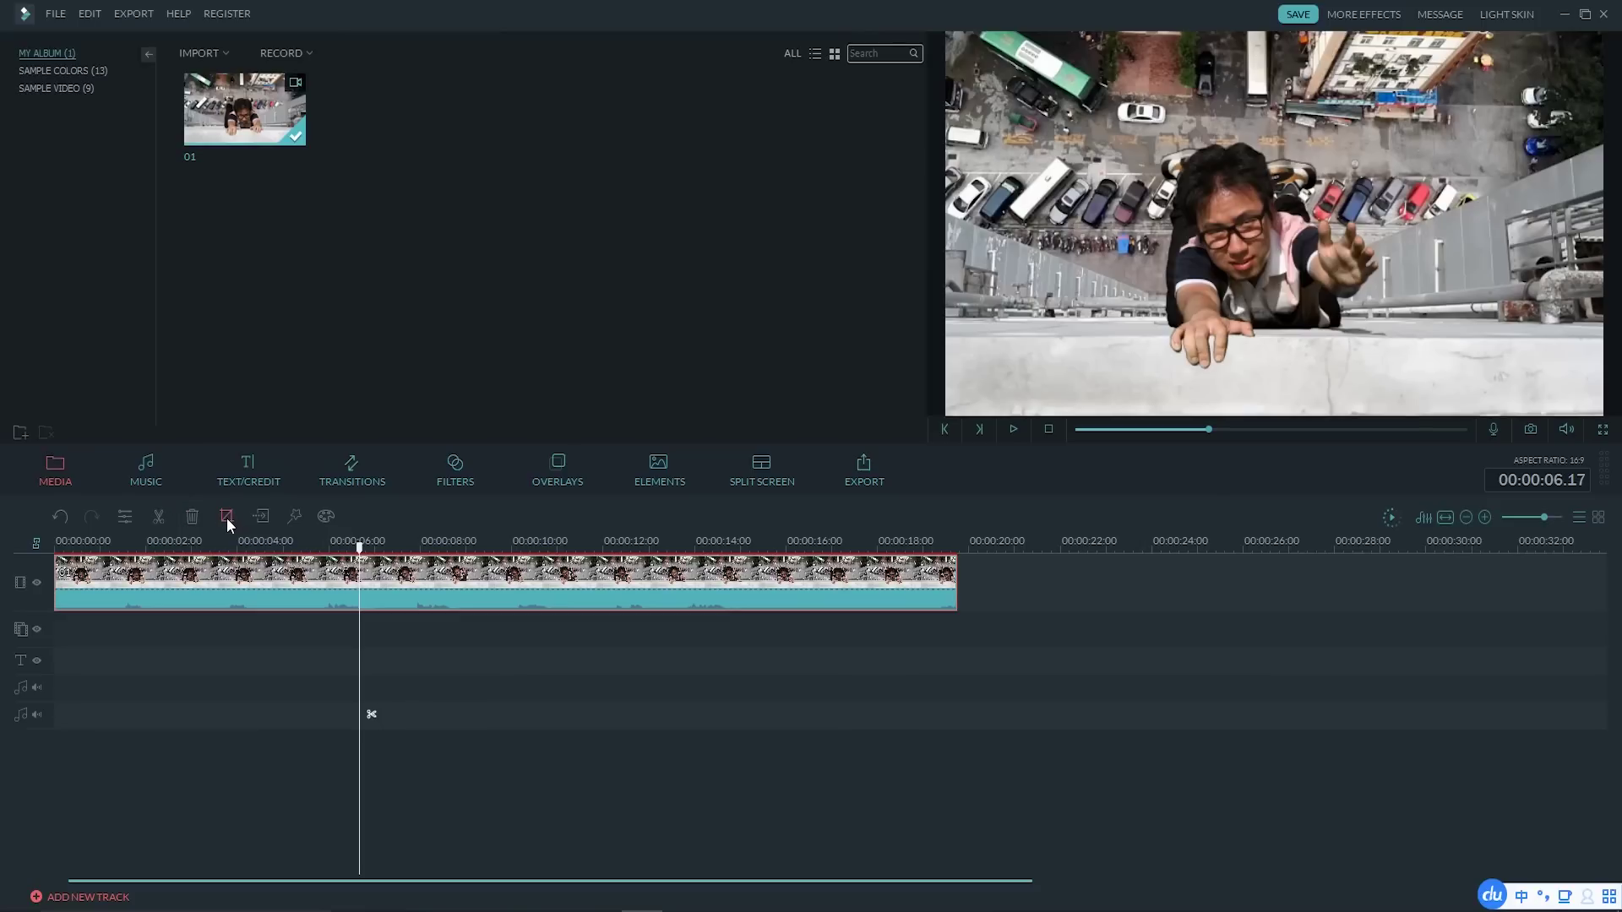
click(227, 519)
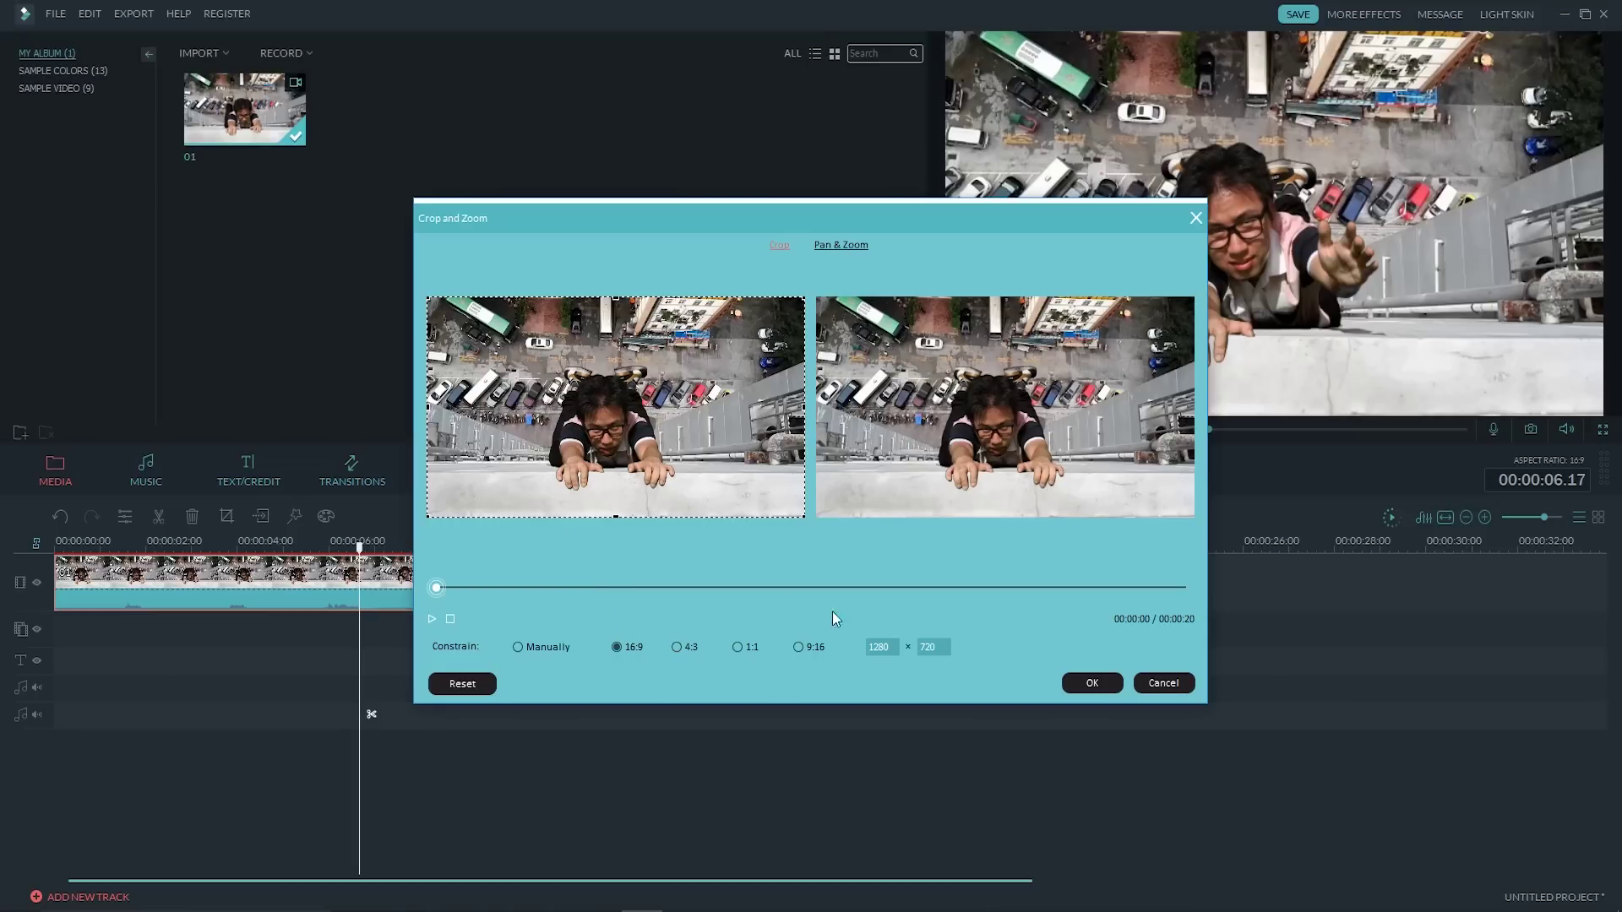
click(739, 647)
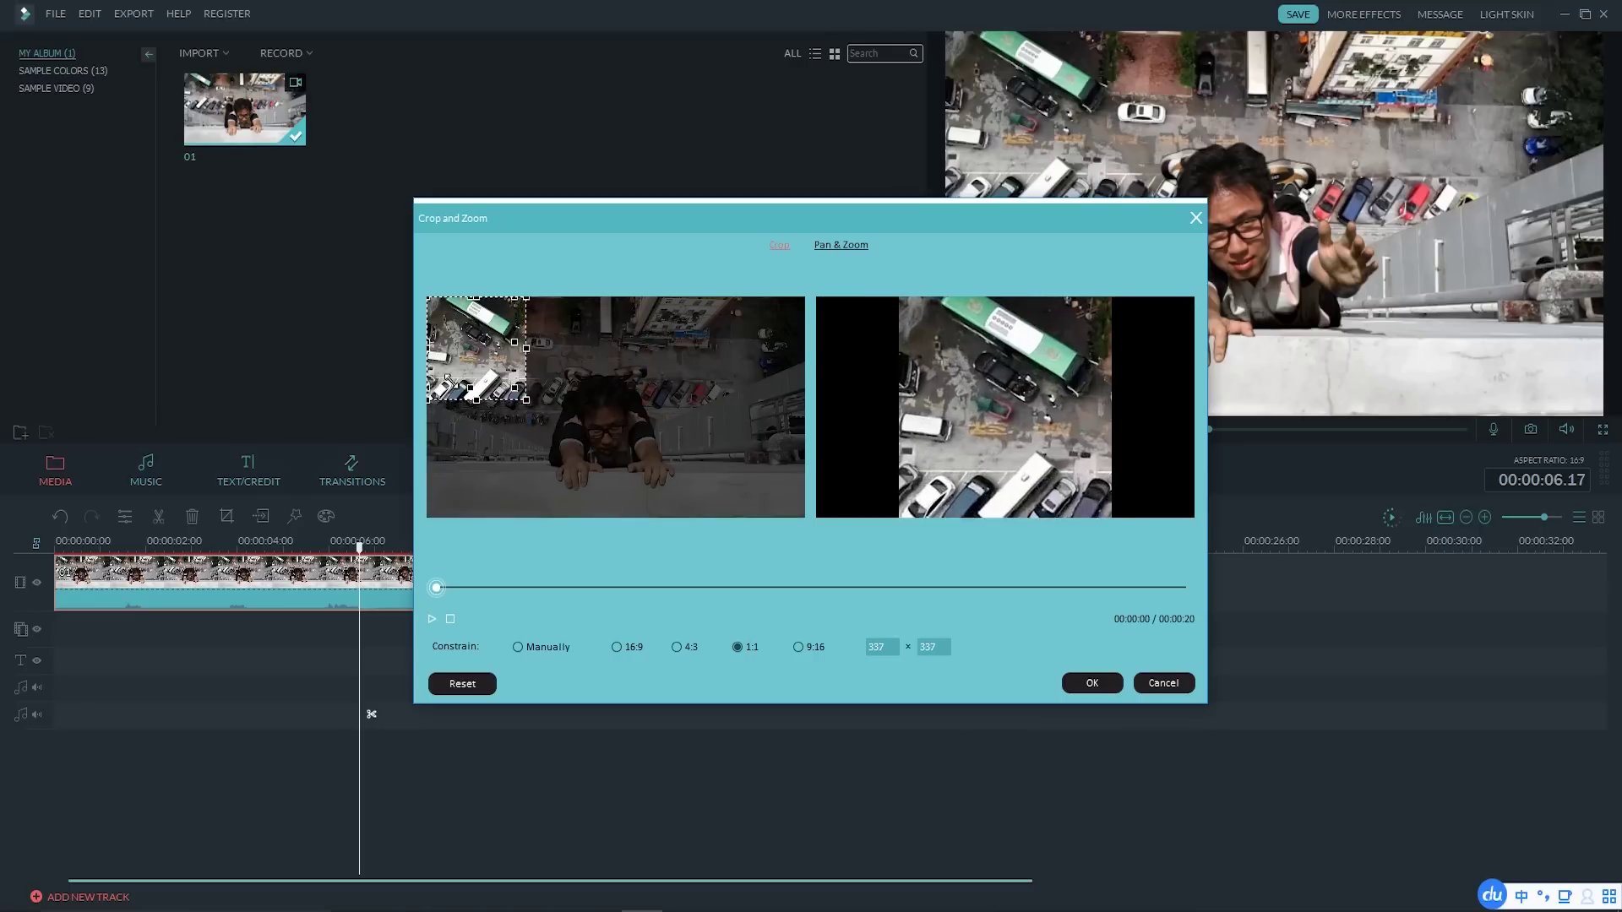
drag(640, 516, 571, 446)
drag(527, 376, 606, 432)
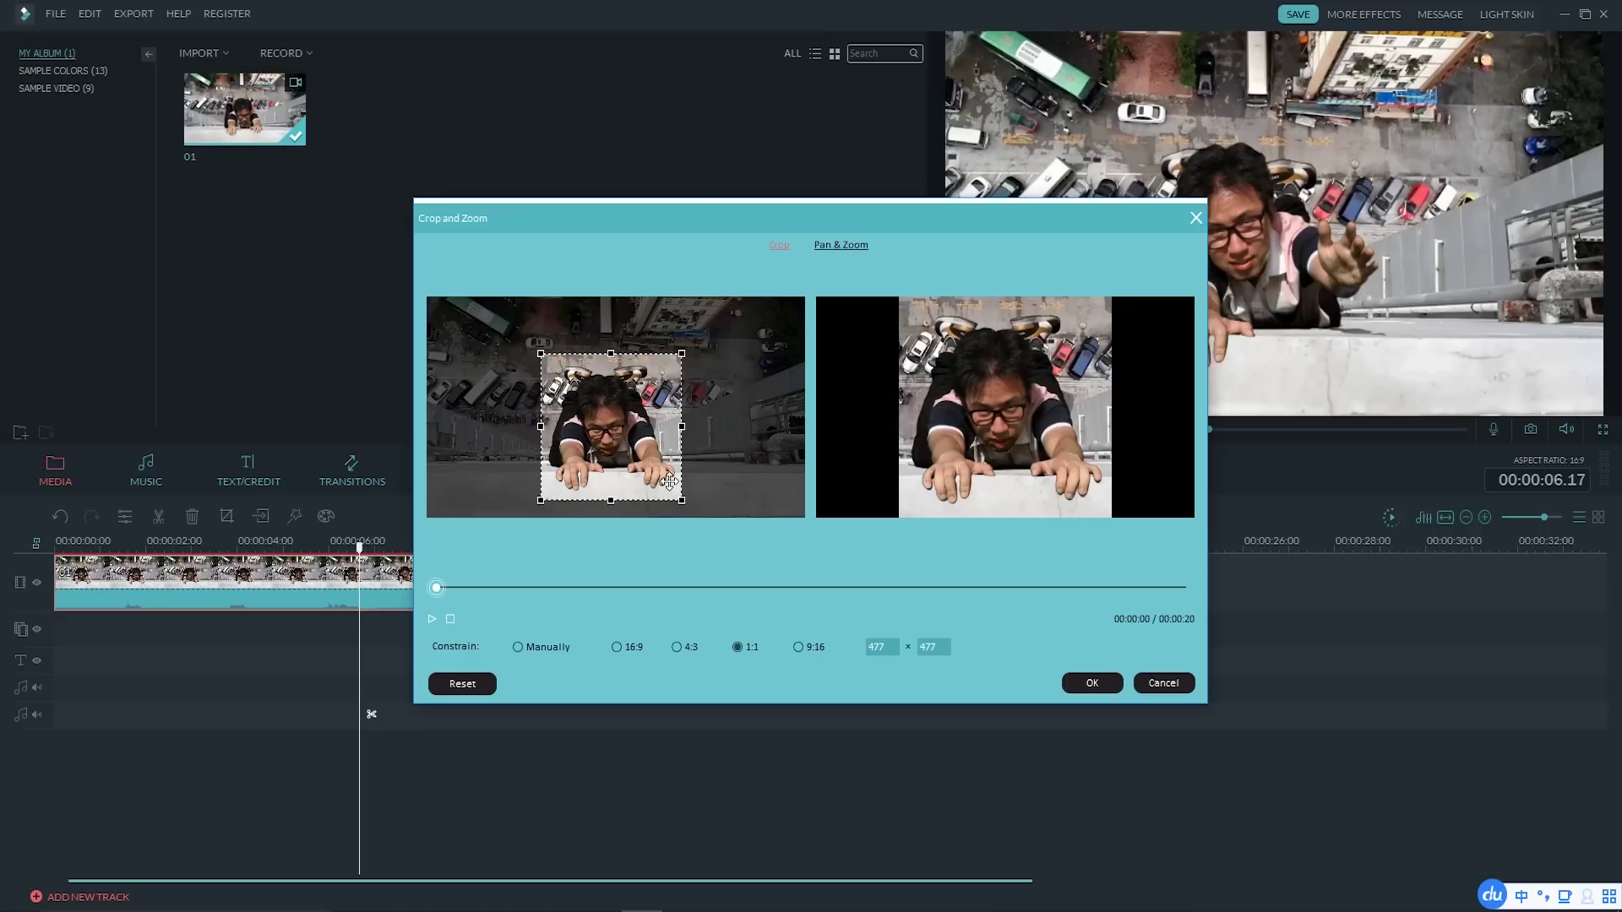
drag(680, 358, 752, 289)
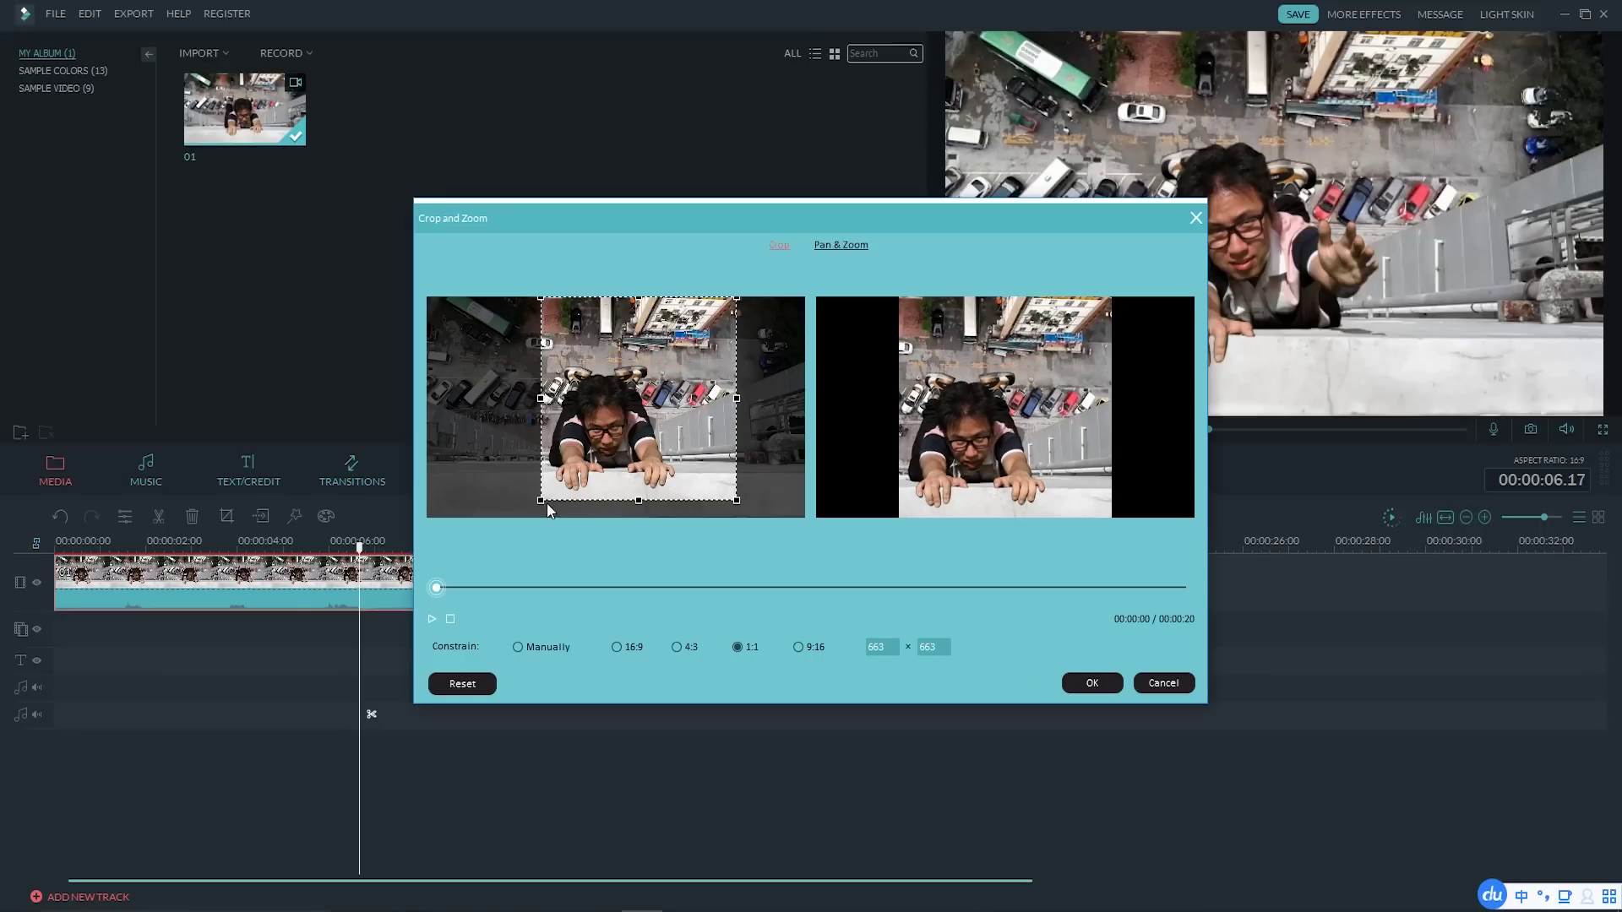
mouse_move(539, 500)
mouse_down()
mouse_move(517, 517)
mouse_move(530, 484)
mouse_up()
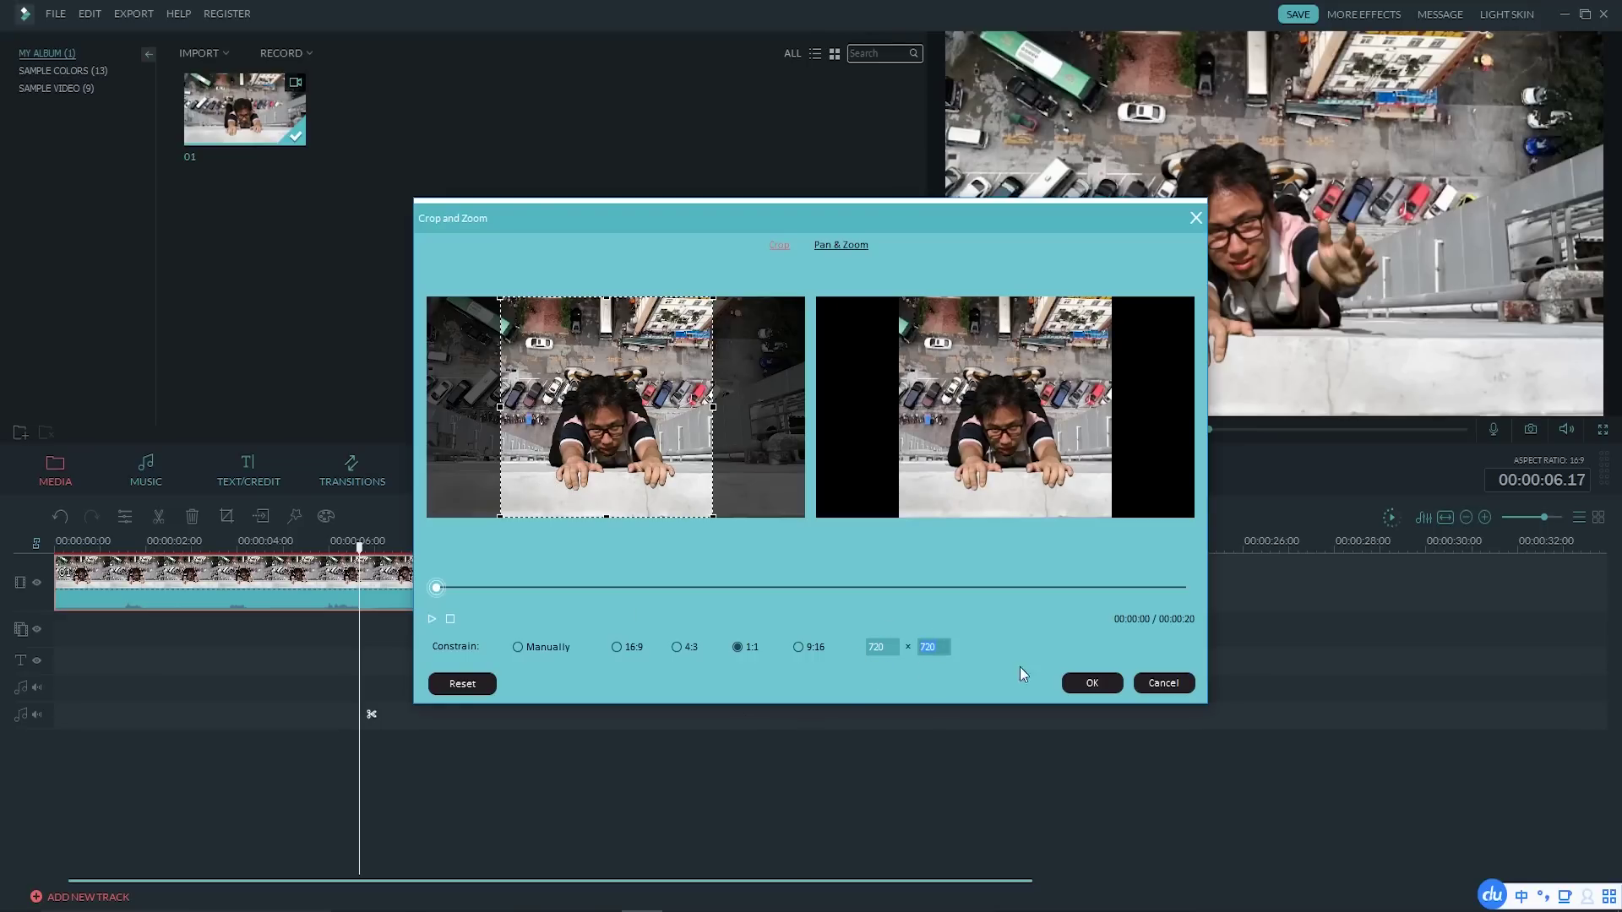
Step: Apply the square crop and set the export resolution to Custom 720 × 720
click(1084, 685)
click(864, 470)
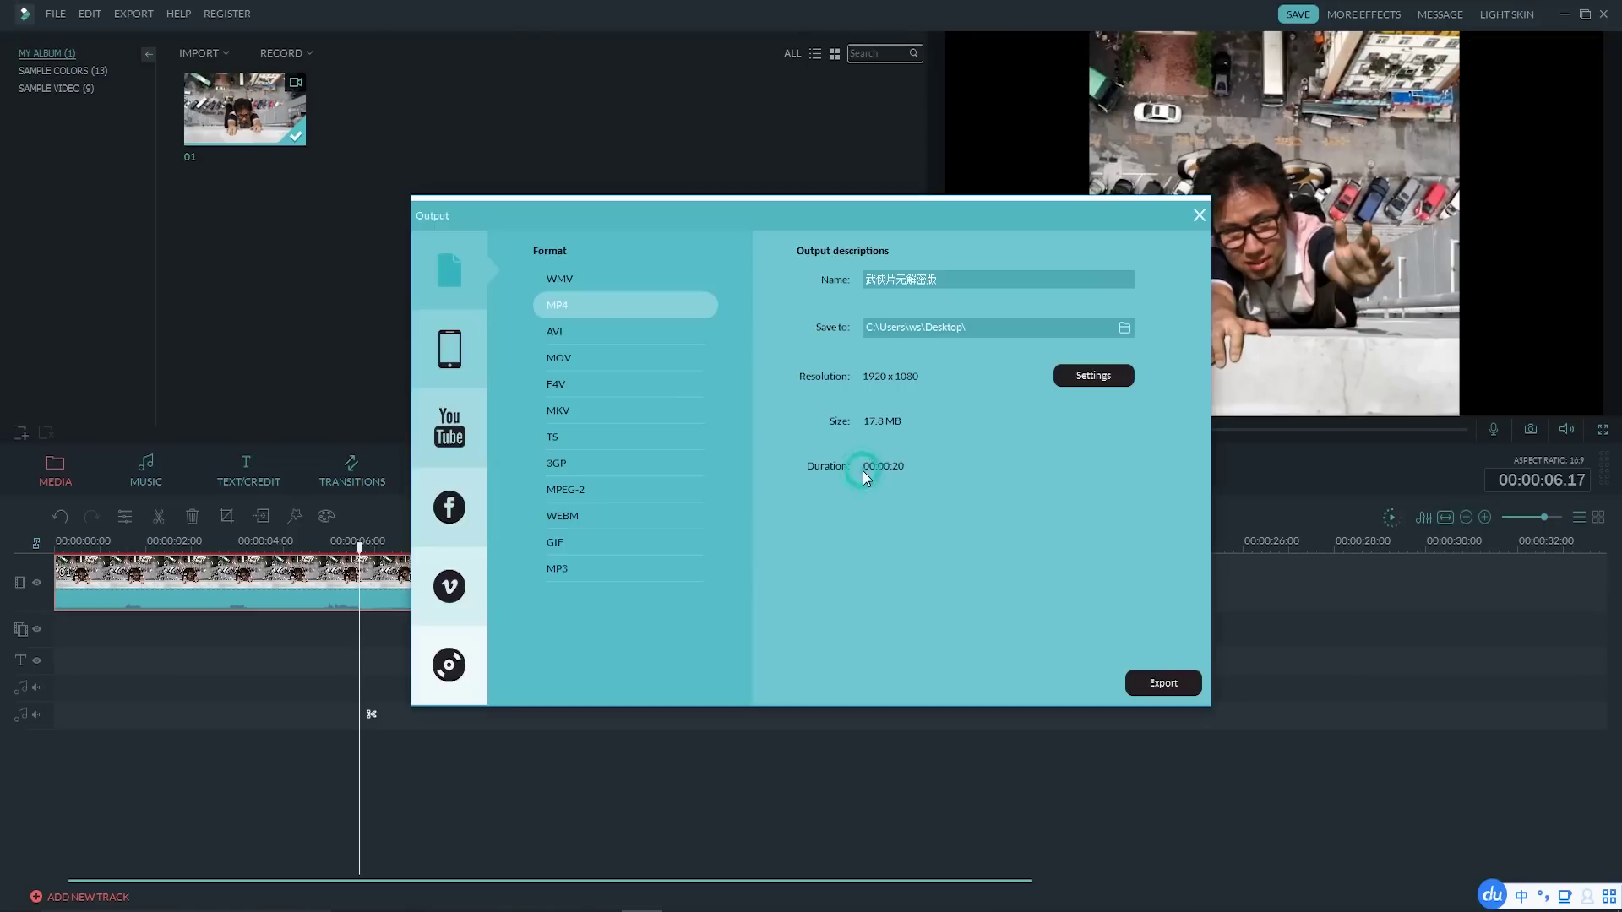
click(1088, 376)
click(868, 392)
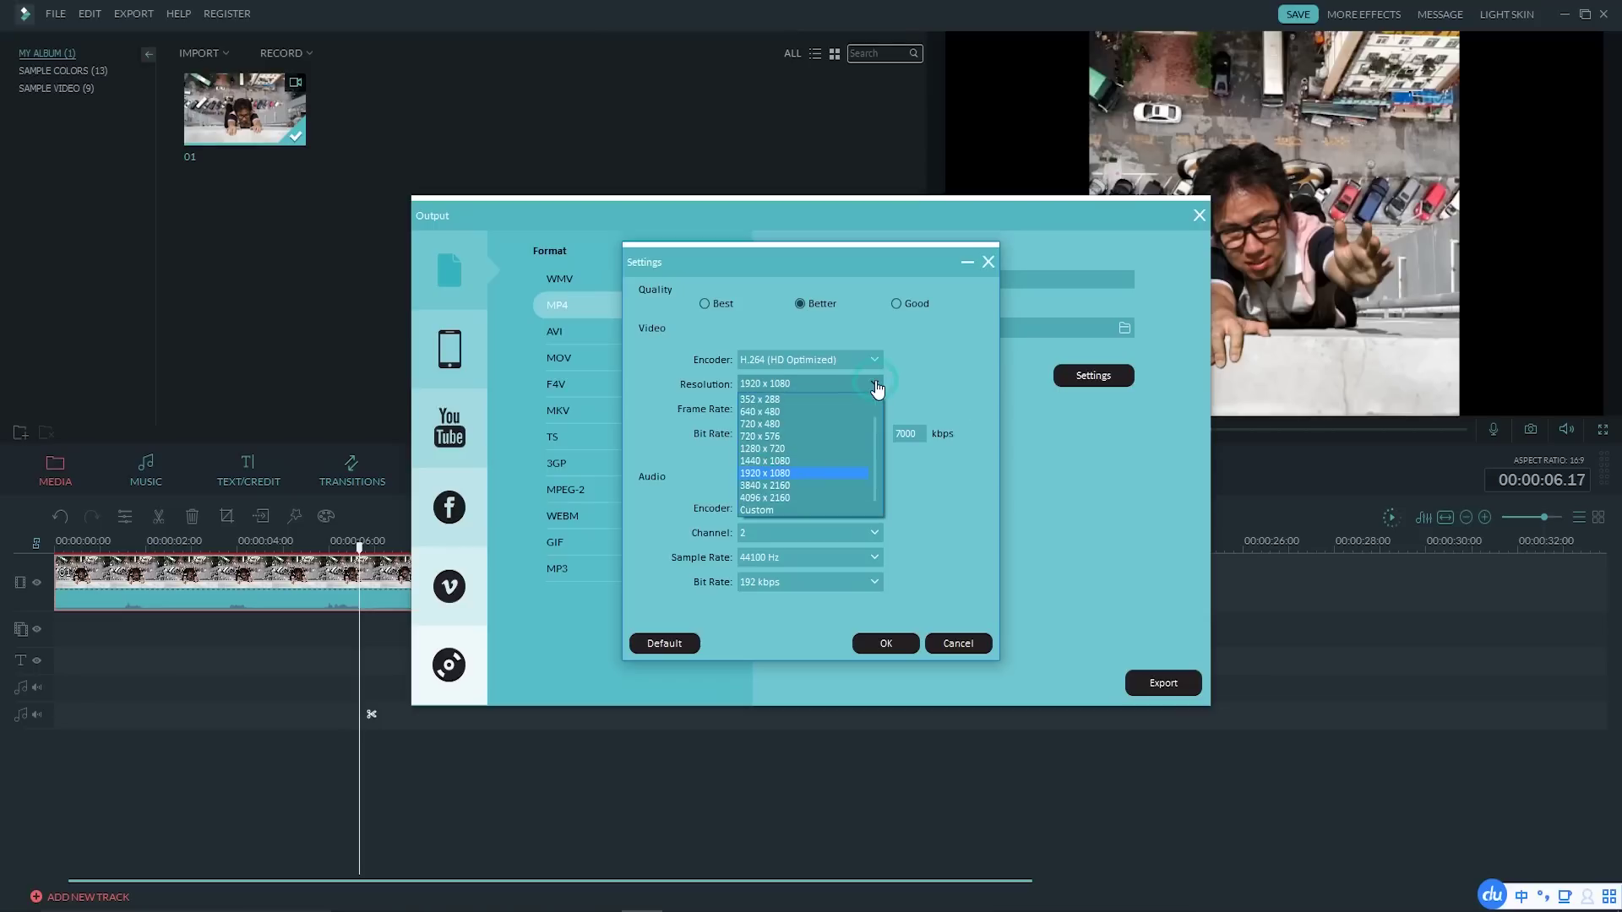
click(777, 518)
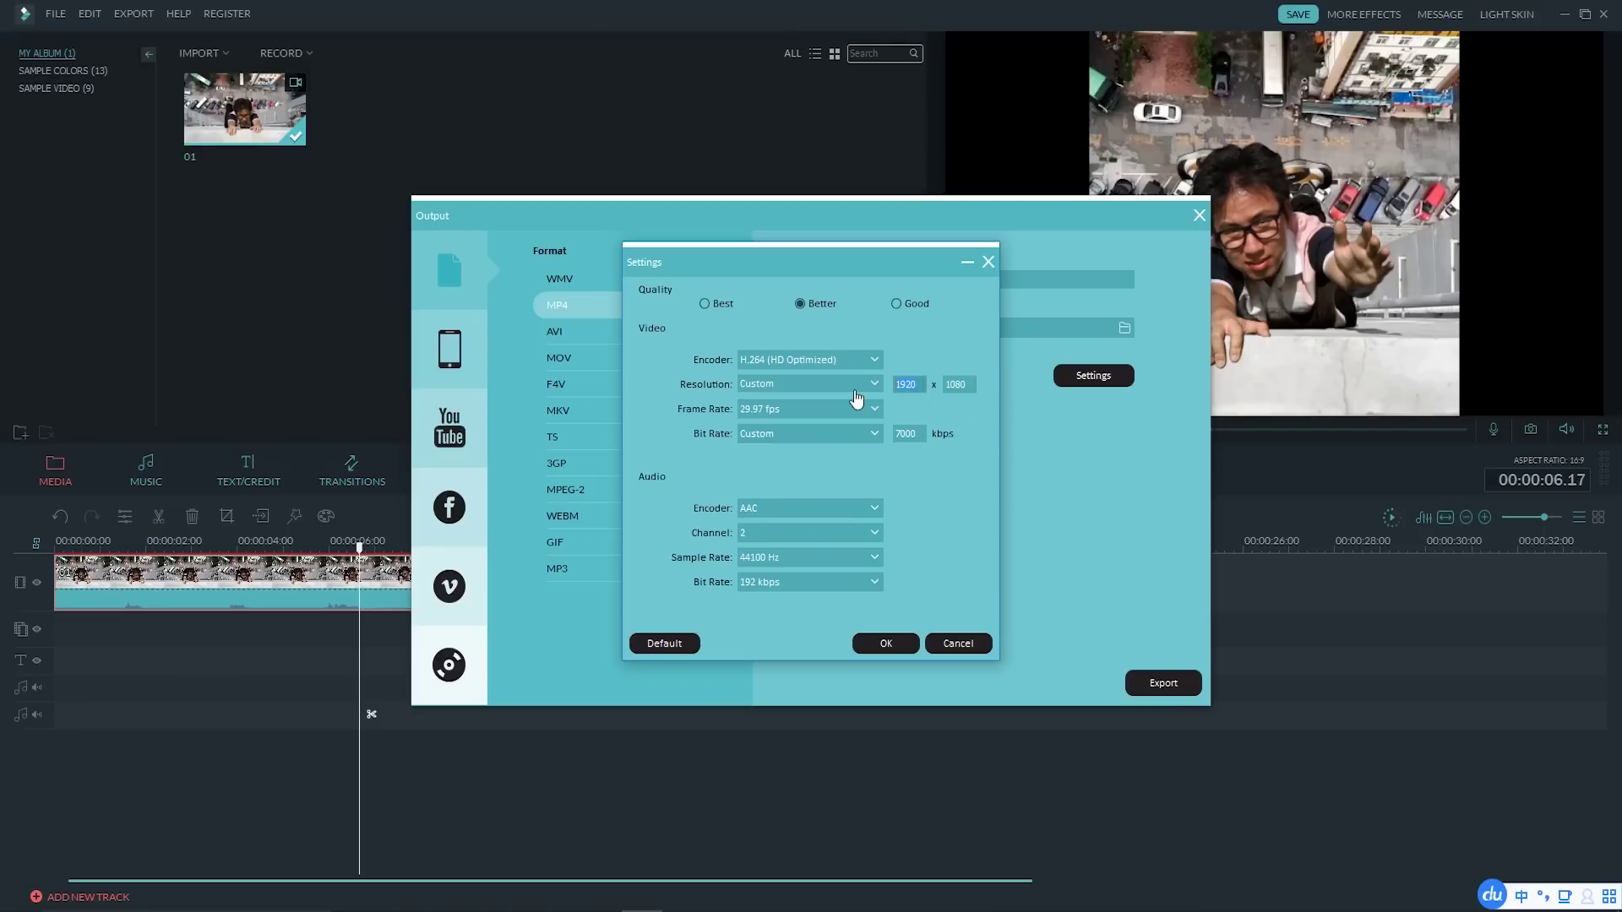
text(720)
click(964, 385)
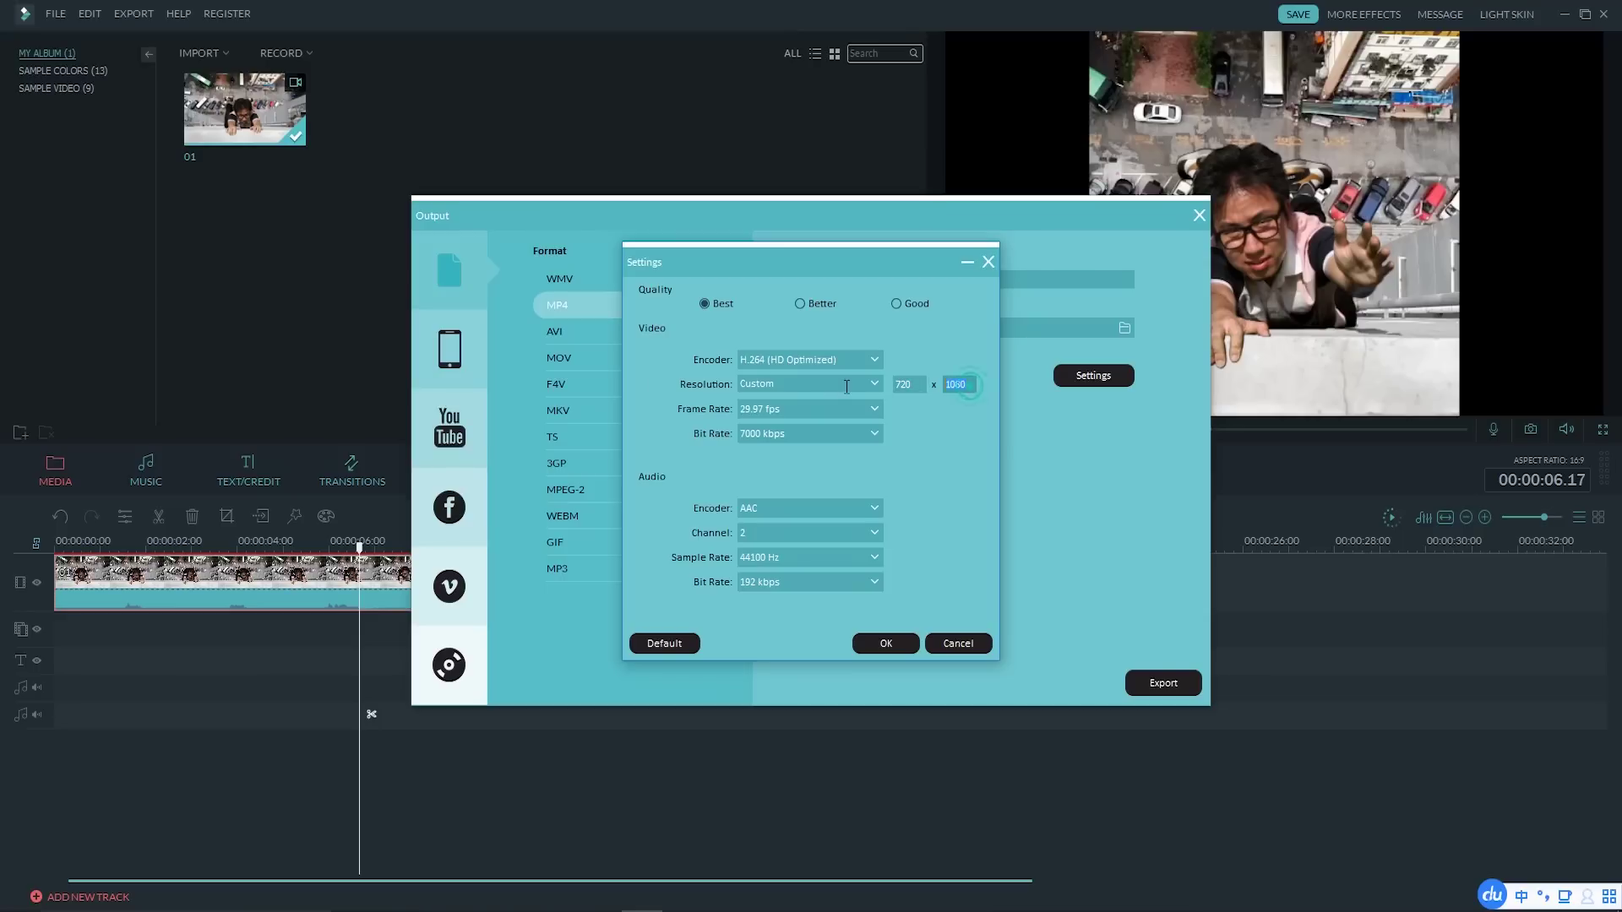
text(720)
click(887, 642)
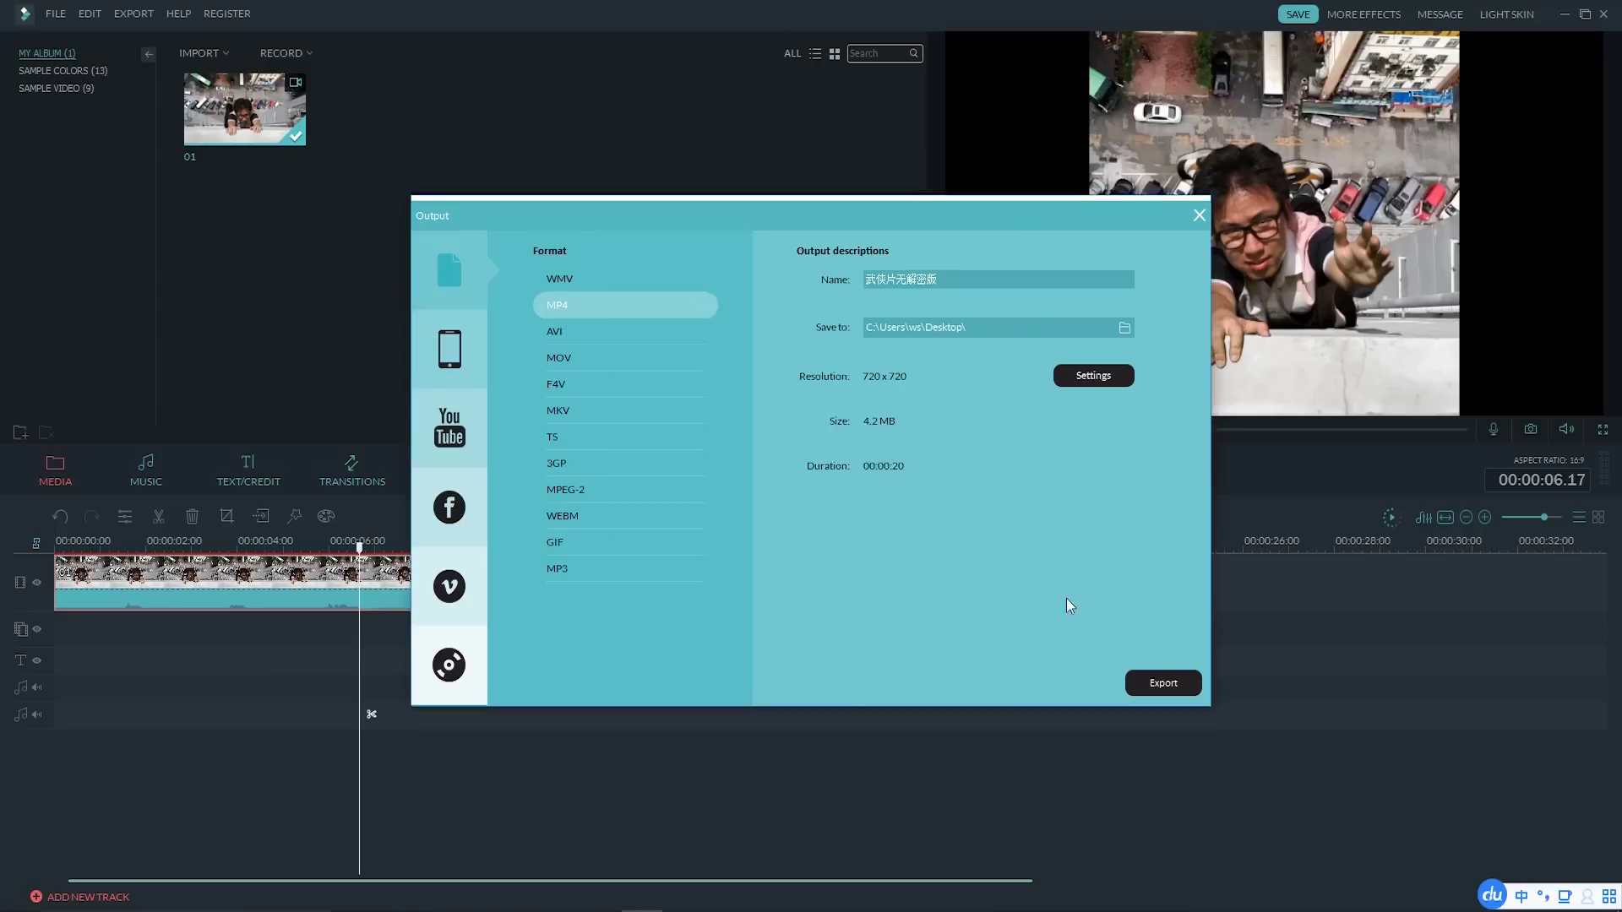
Step: Export the square MP4, then manually recrop the clip to 576 wide by 720 high
click(1155, 688)
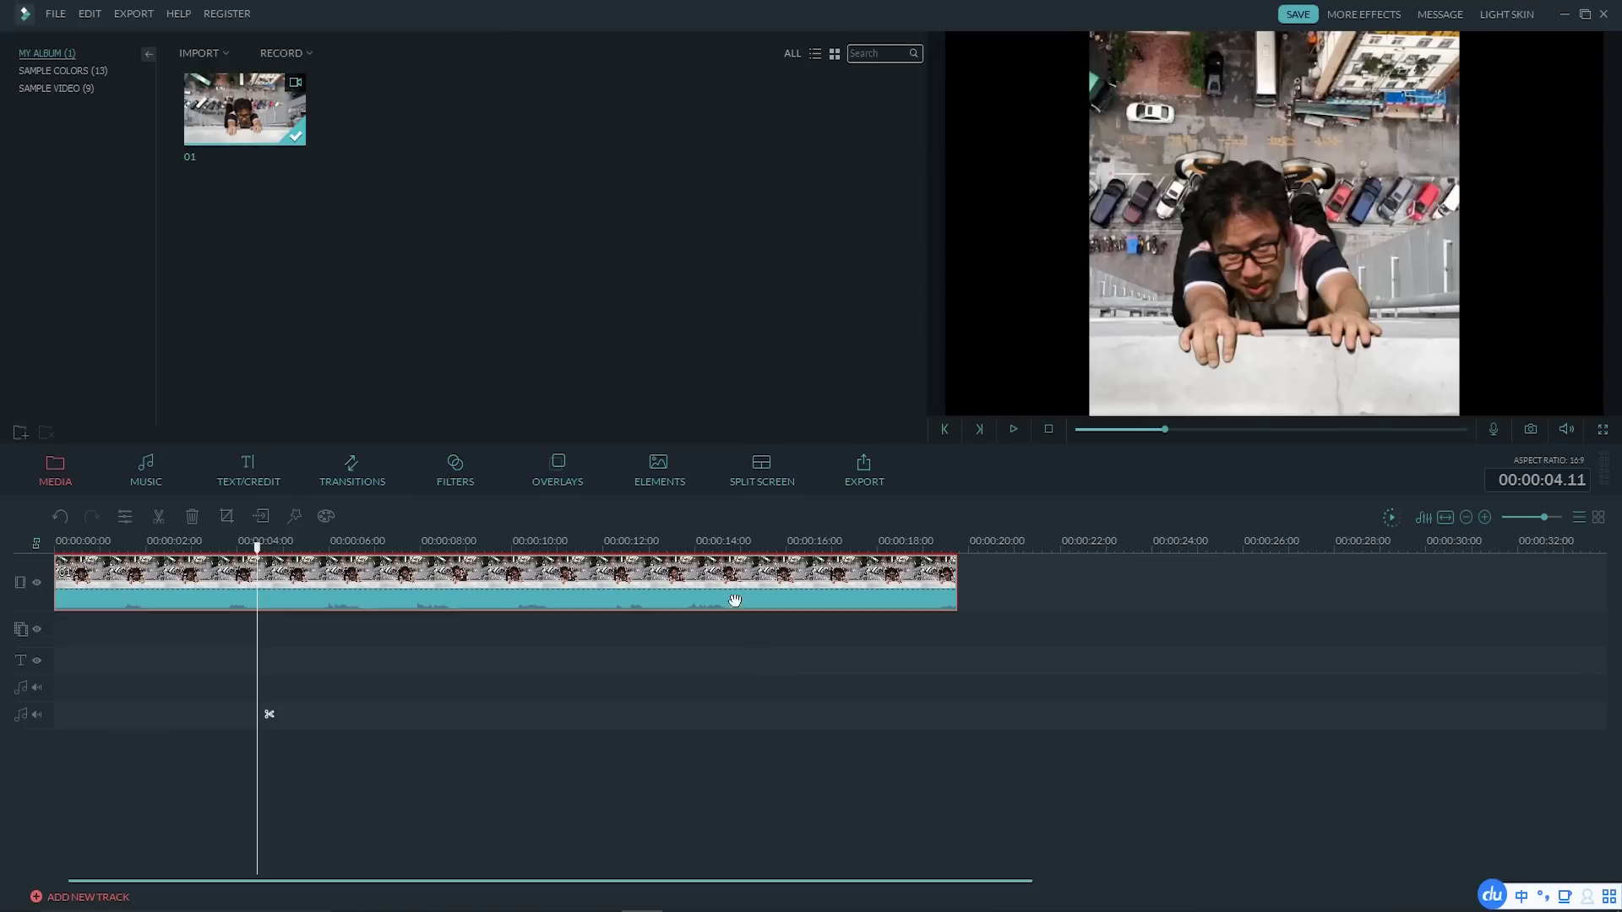
click(227, 517)
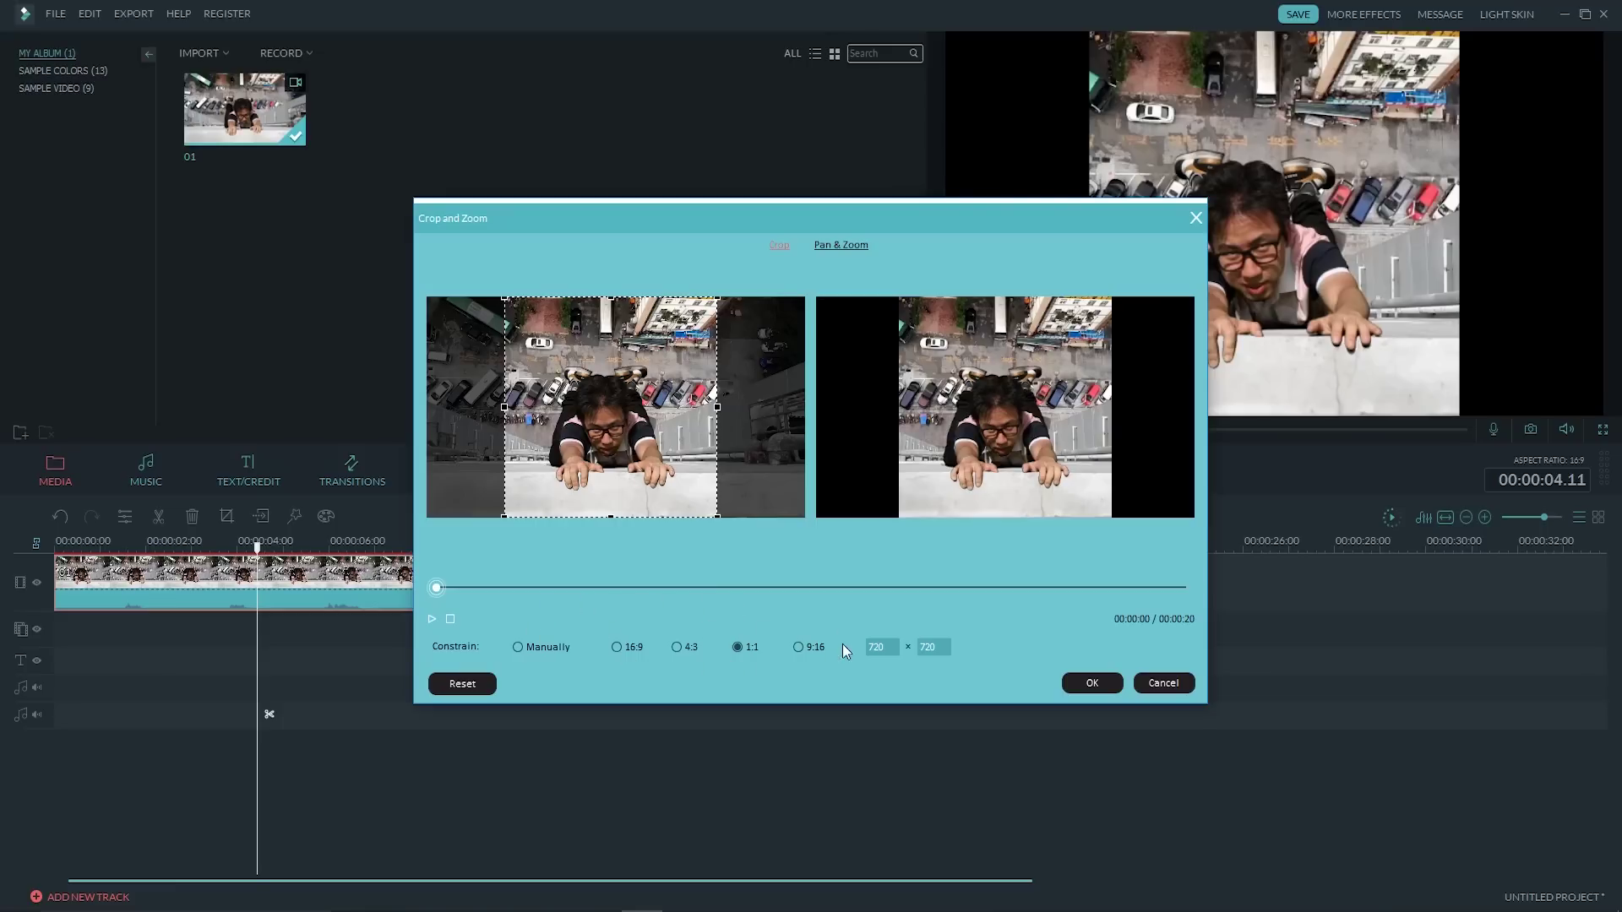
click(518, 647)
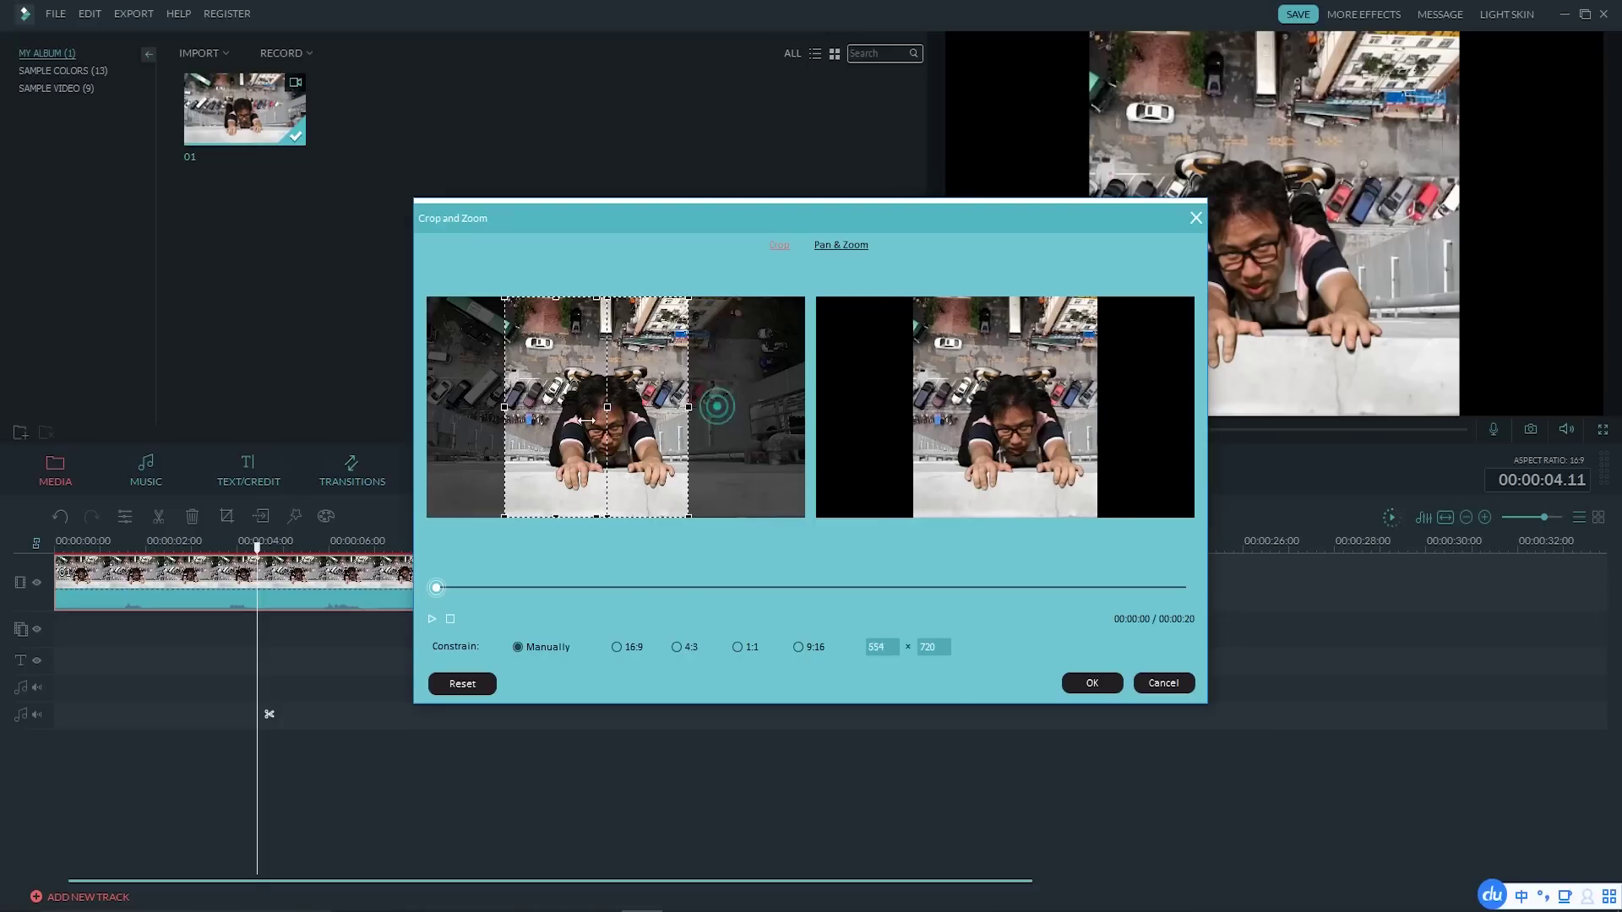
drag(721, 405, 776, 405)
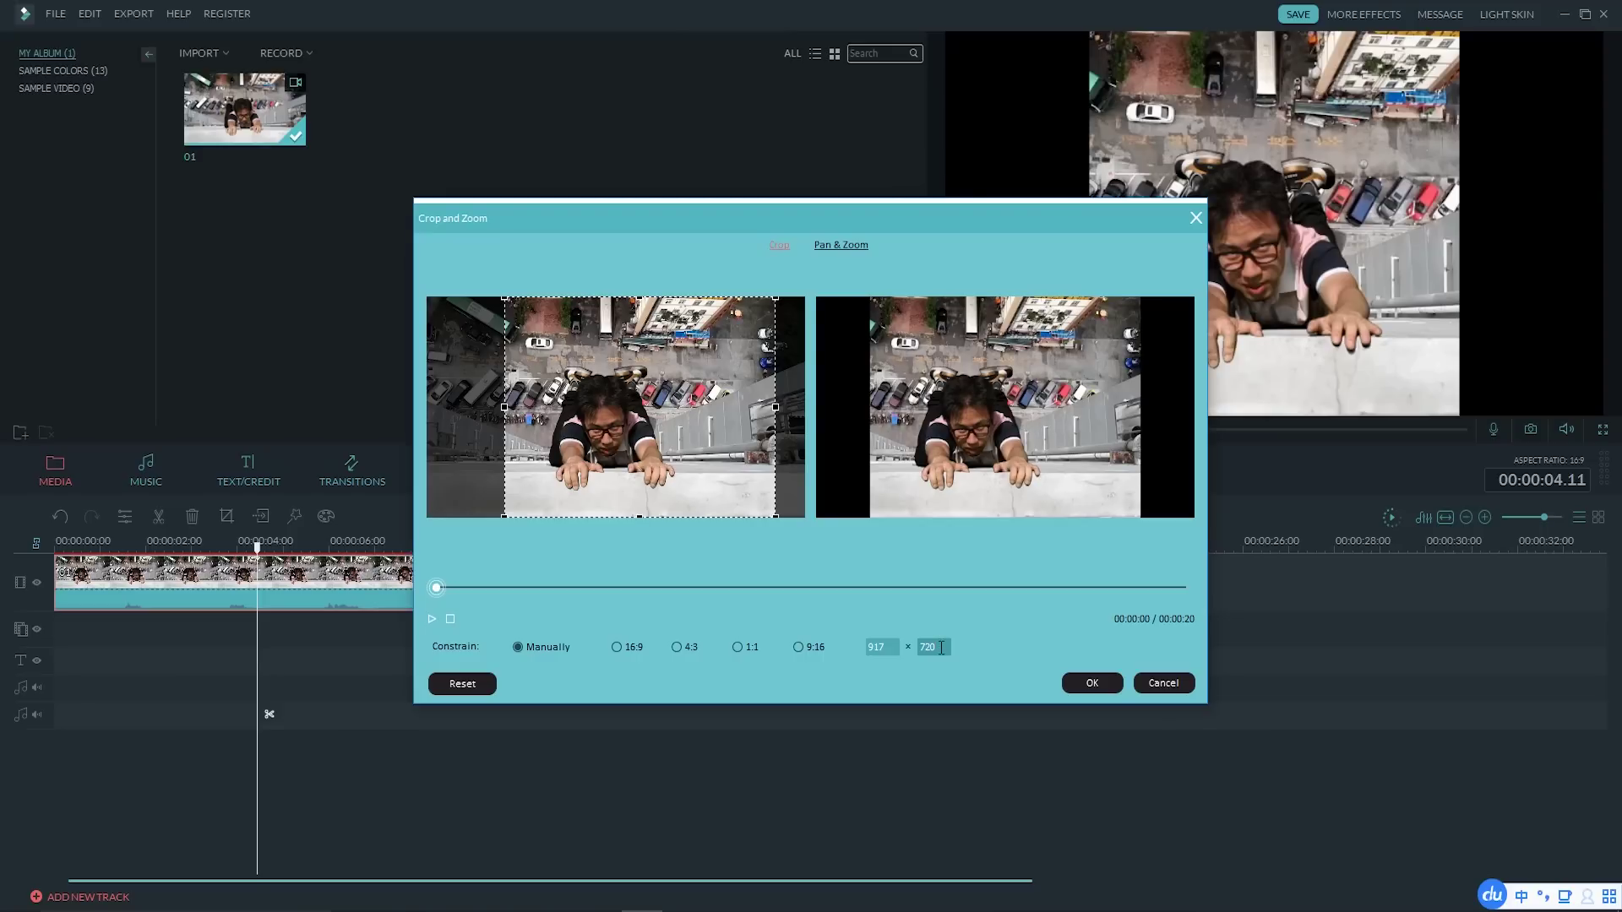
double_click(880, 647)
text(576)
key(Tab)
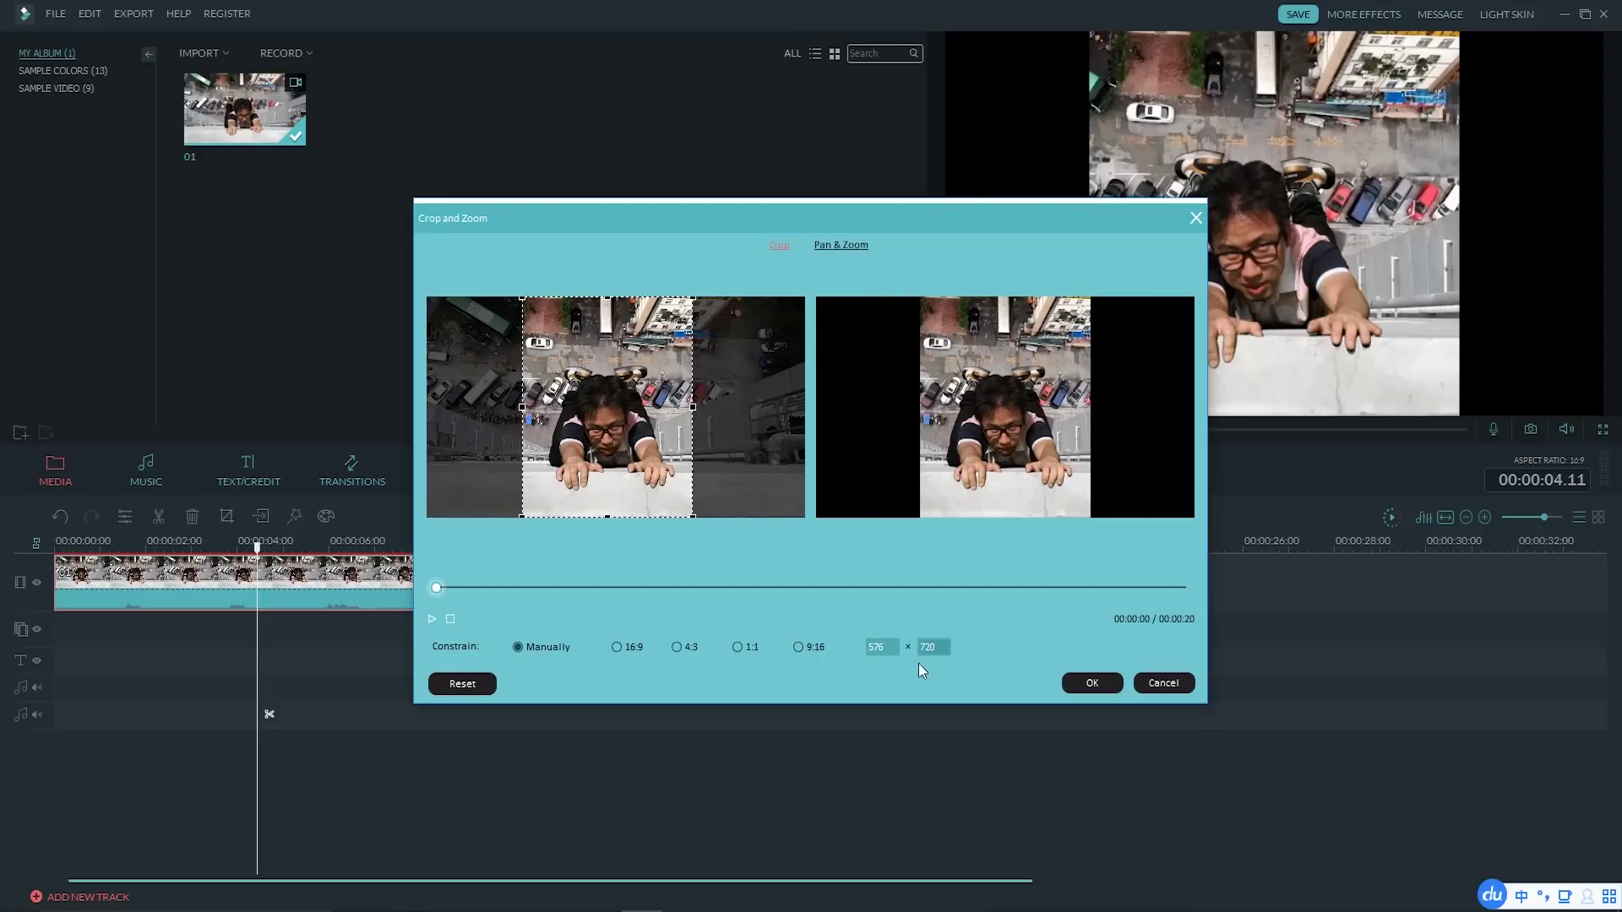
Step: Apply the portrait crop, confirm Custom 576 × 720 export settings, and export the MP4
click(1093, 683)
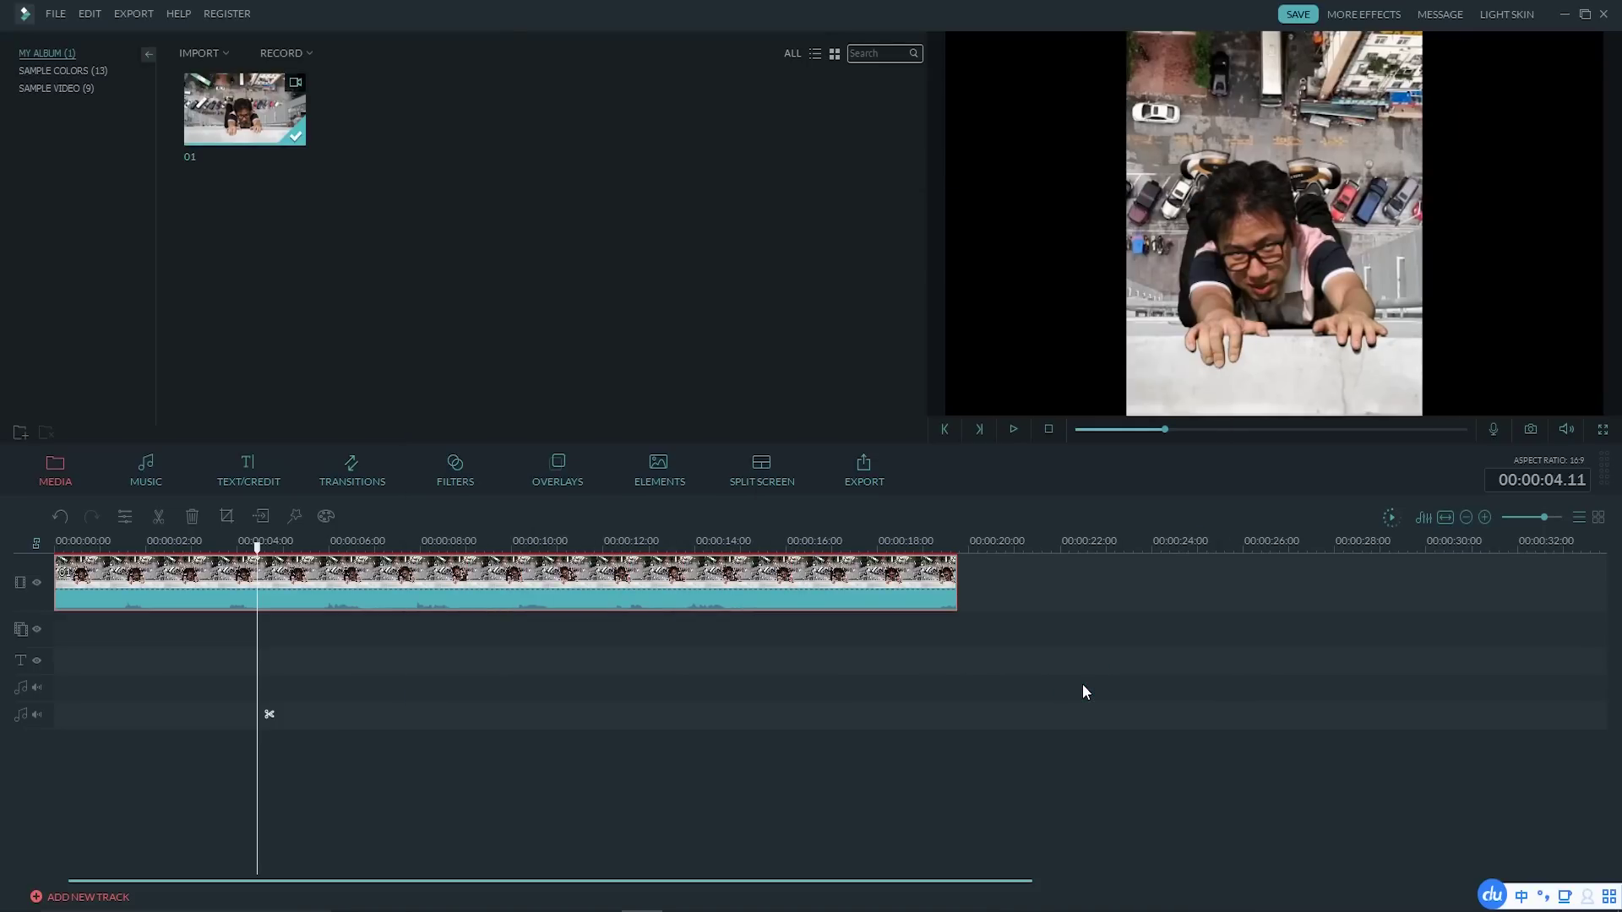
click(862, 472)
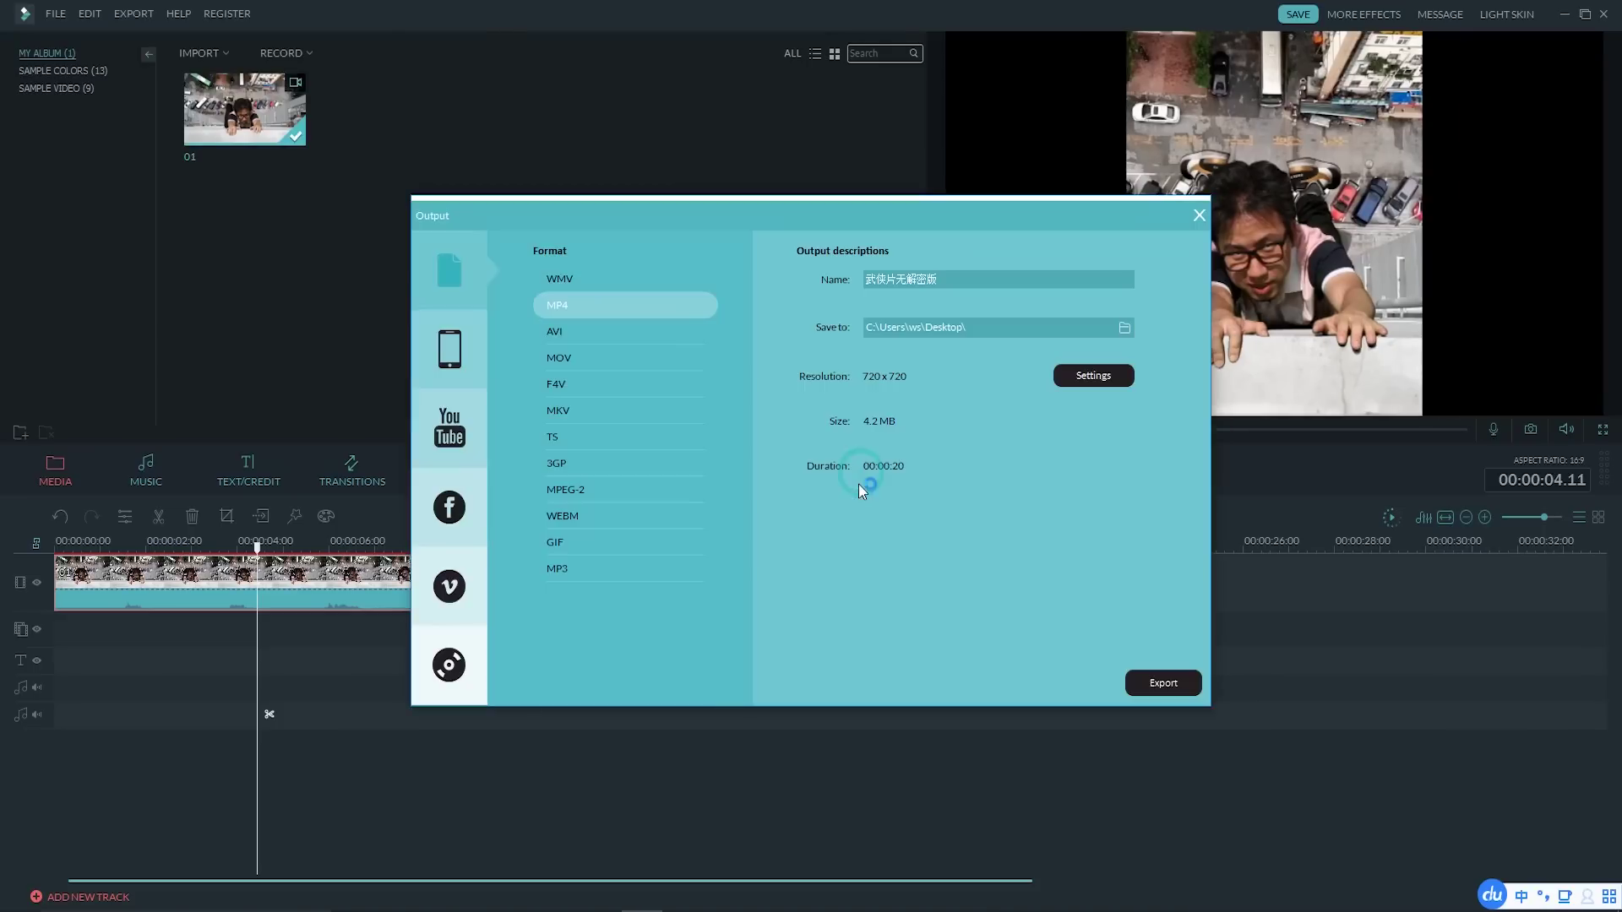
click(1106, 374)
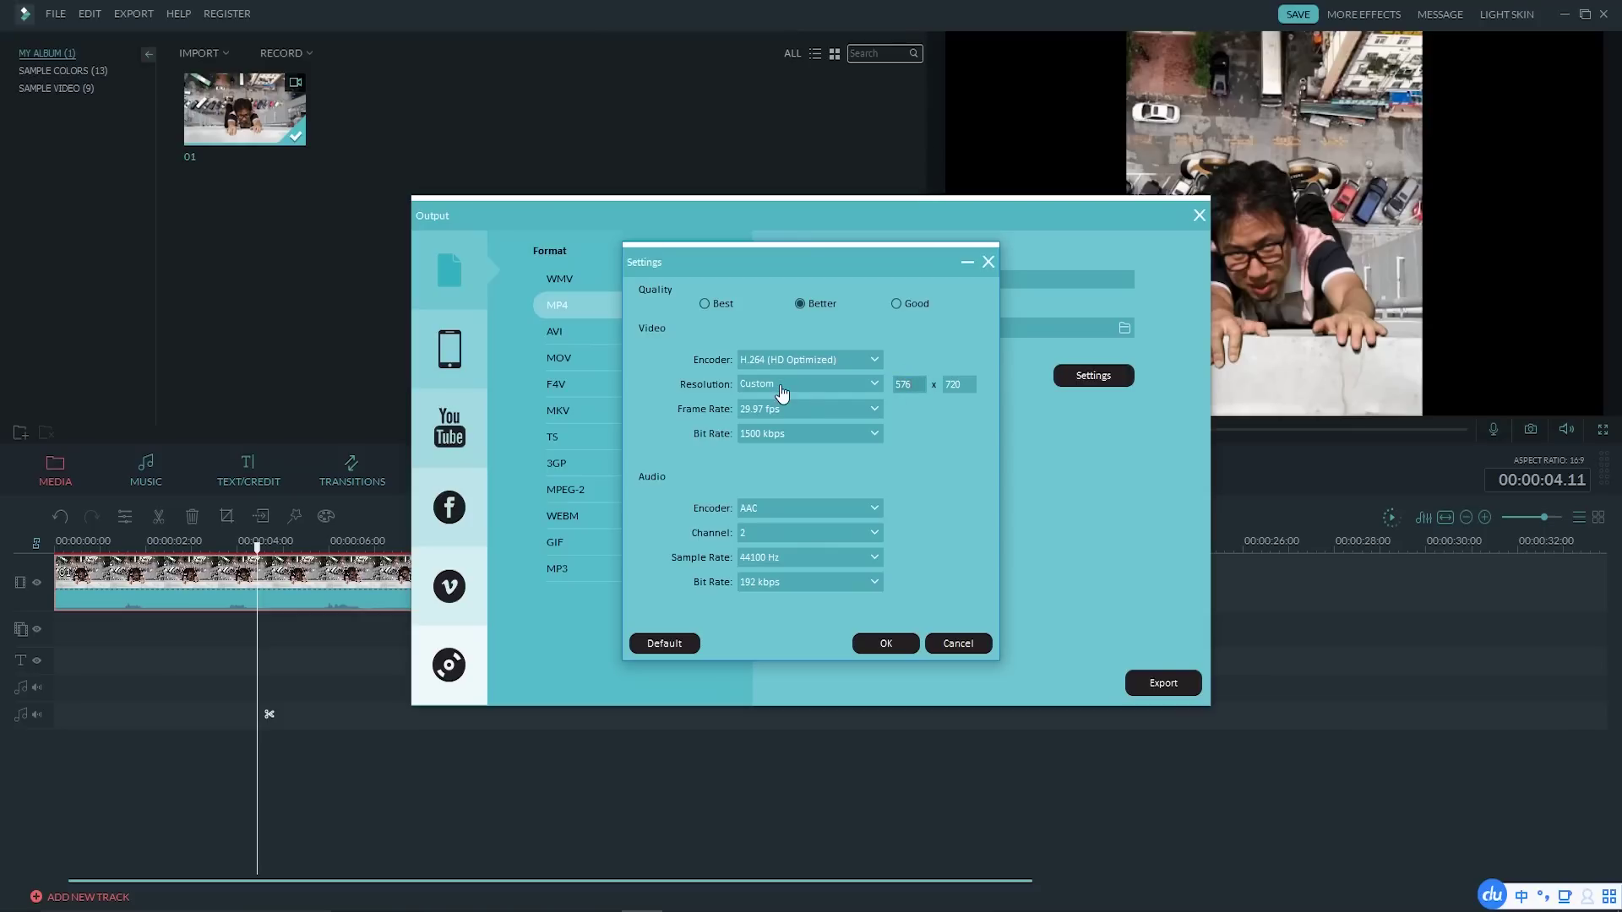
click(884, 647)
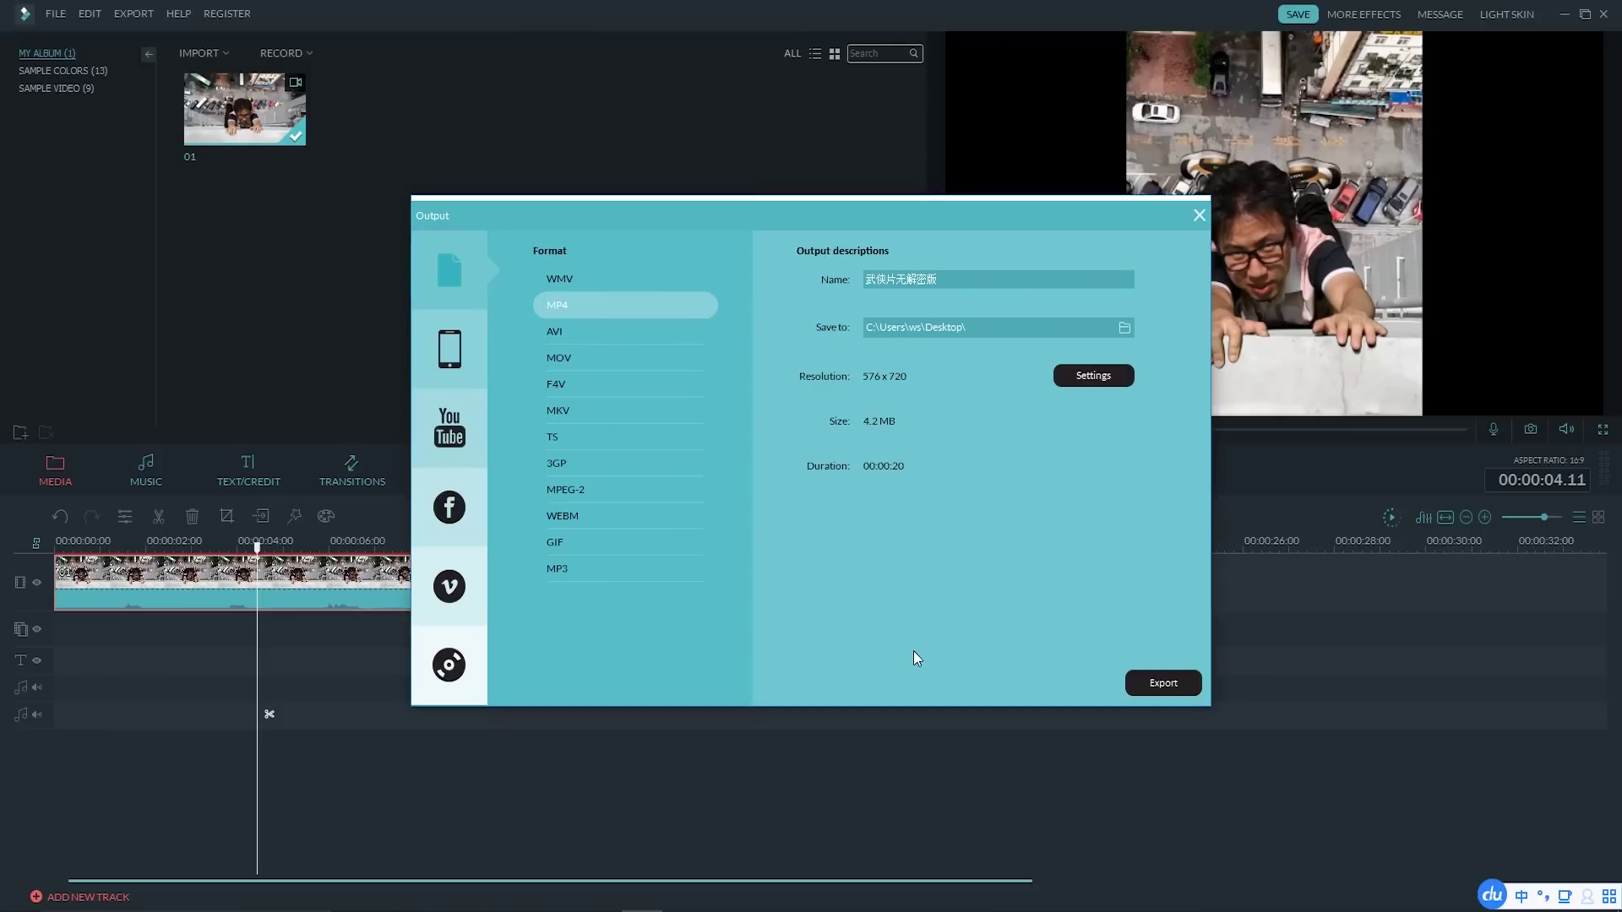
click(1179, 686)
Step: Select the filmora.wondershare.com address in Chrome's address bar
drag(382, 40, 112, 41)
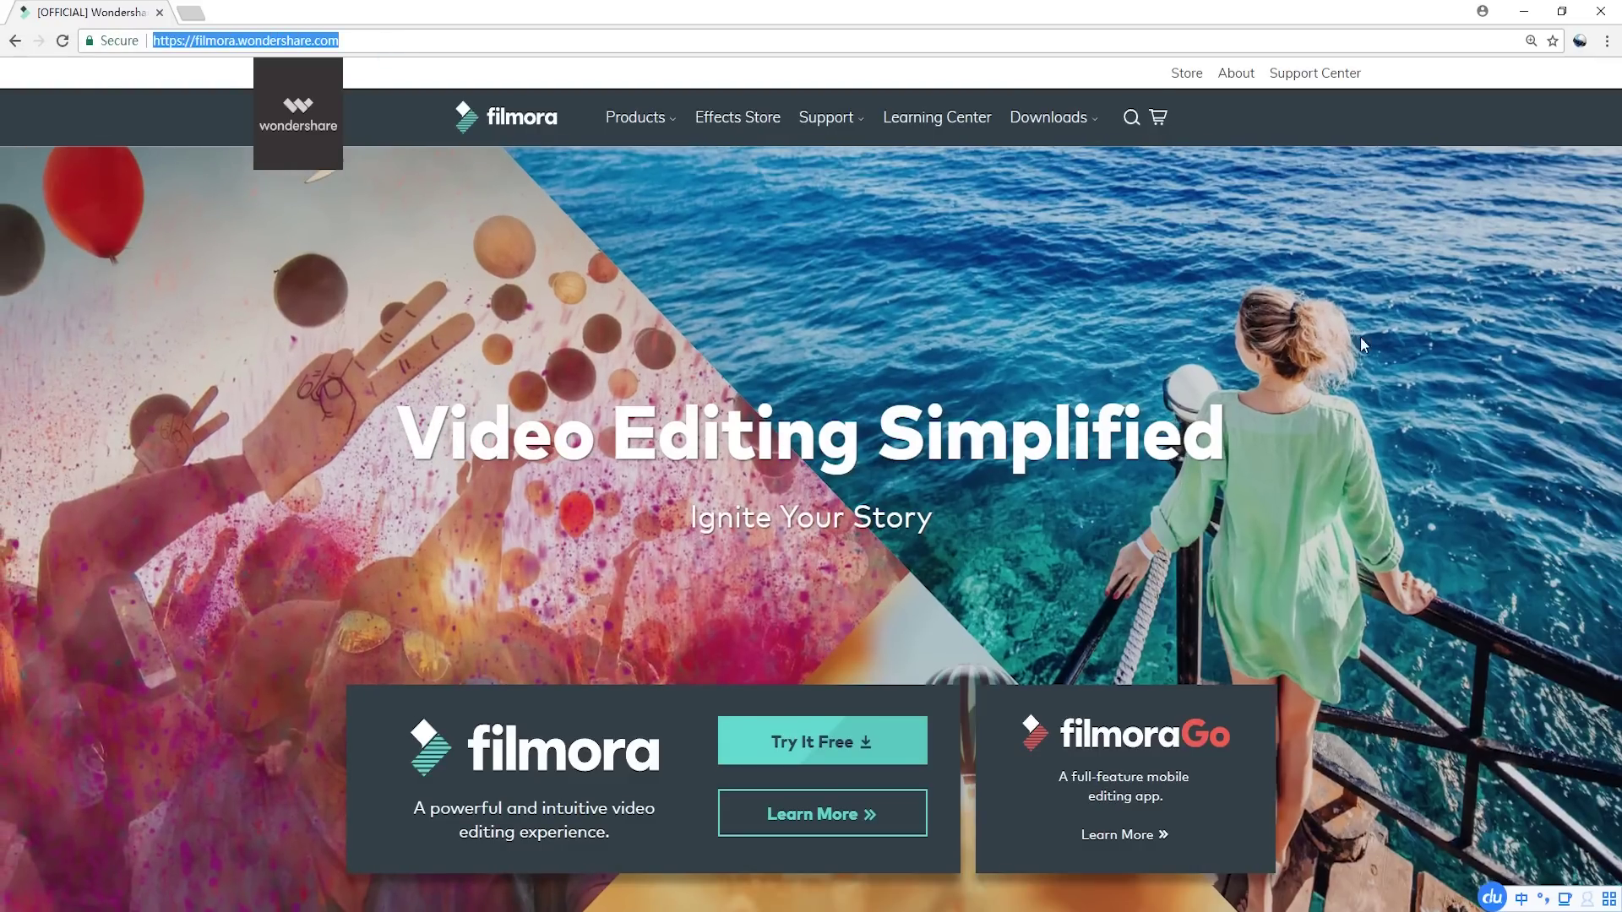
scroll(1361, 337, down, 4)
scroll(1404, 380, down, 2)
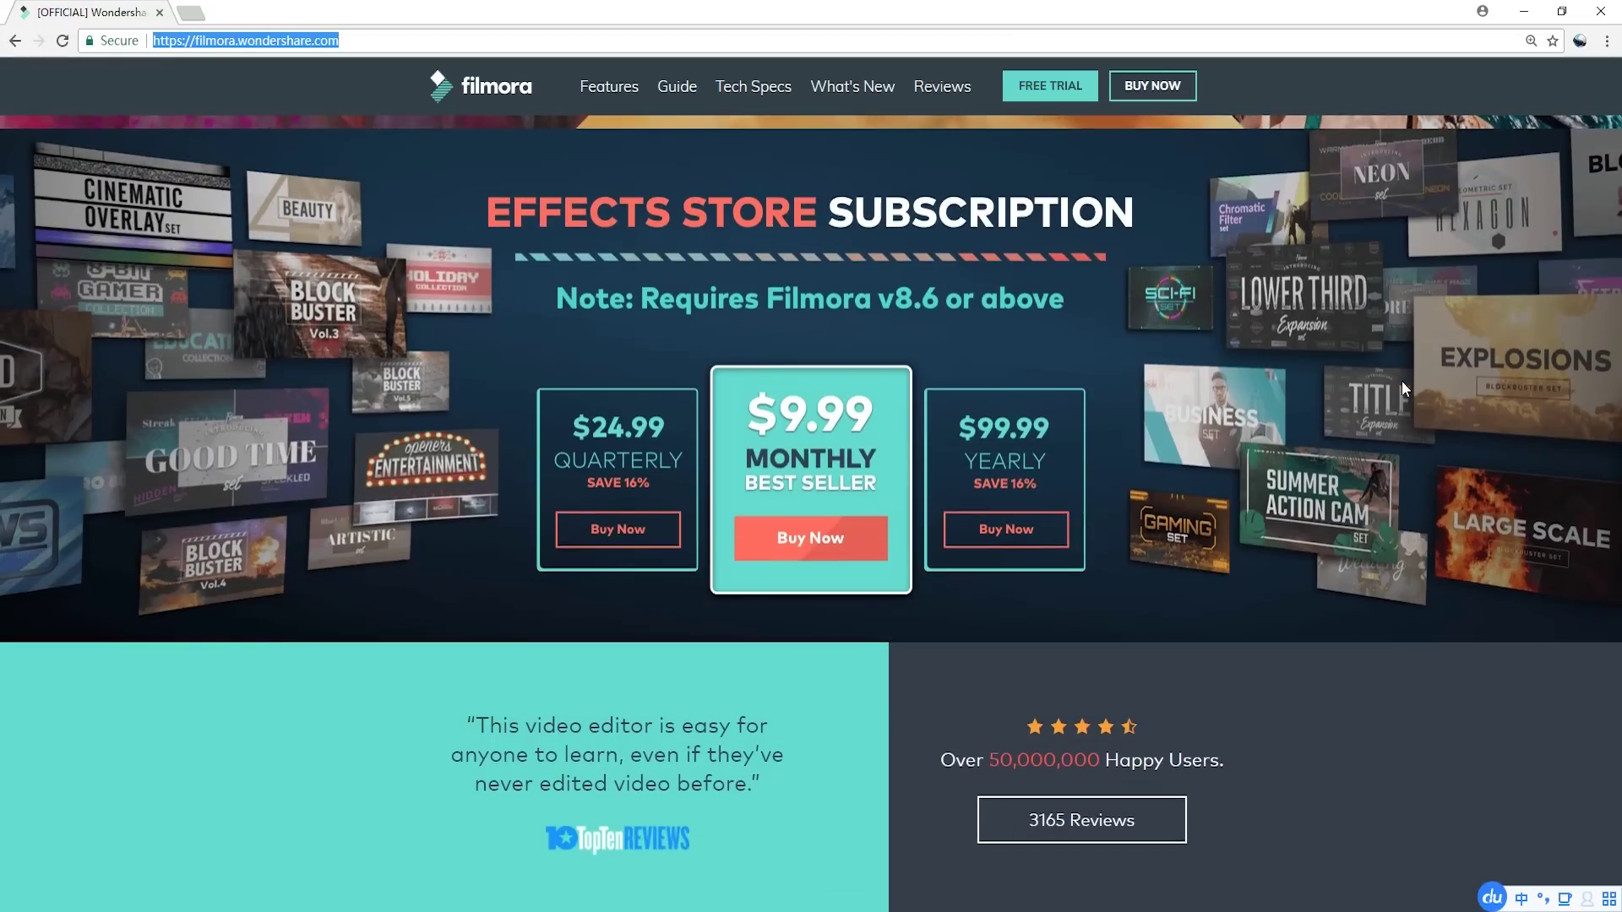
scroll(1402, 381, up, 5)
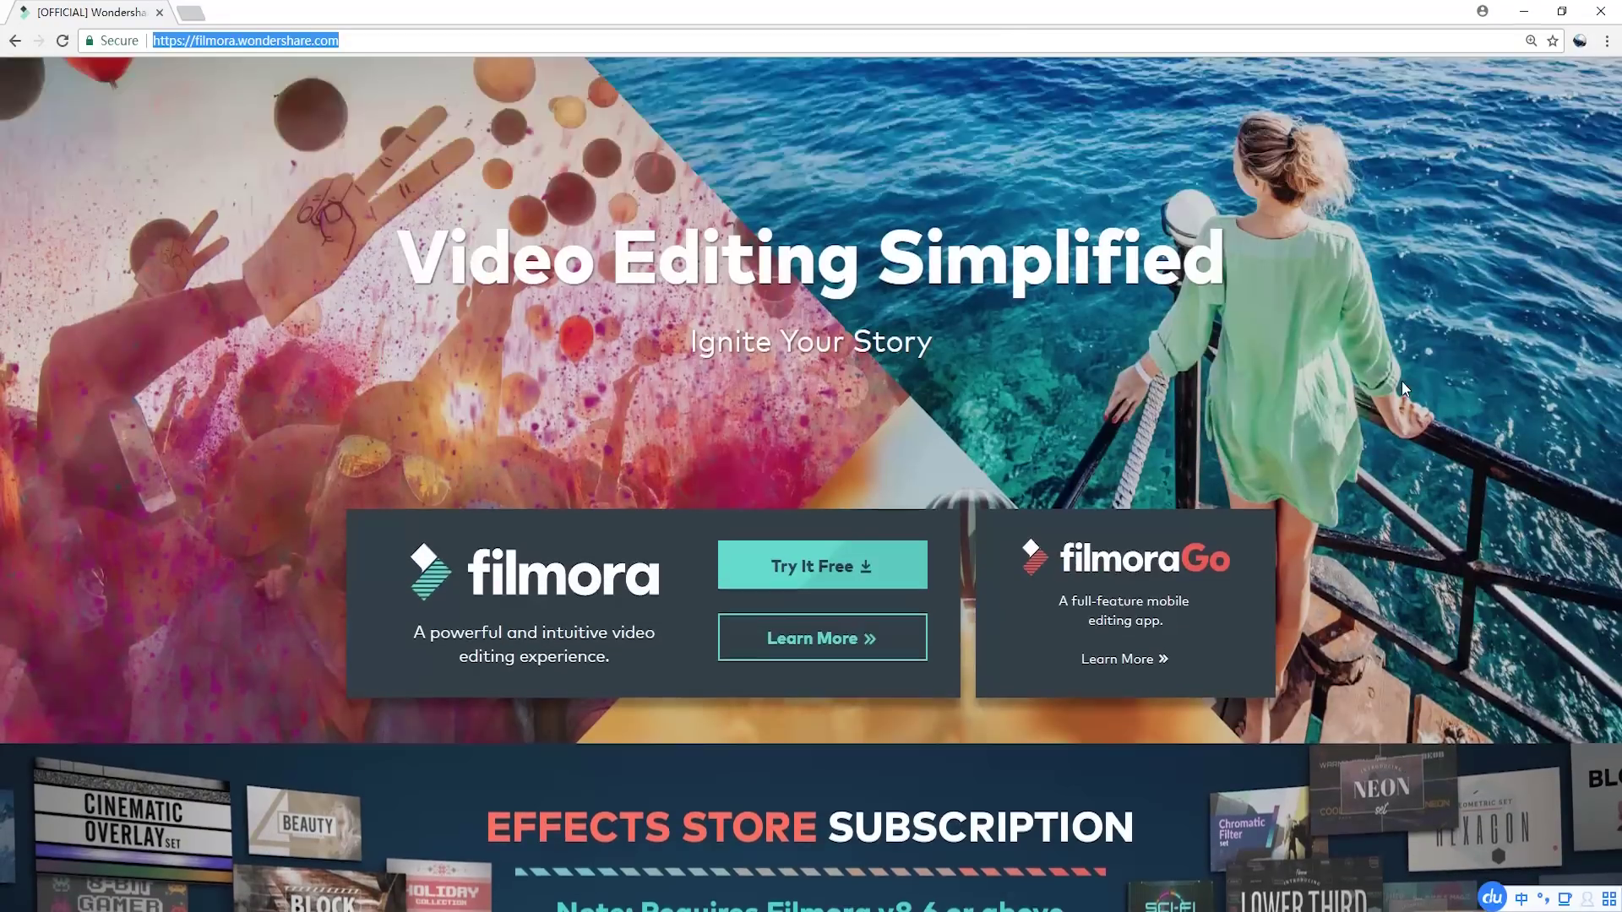